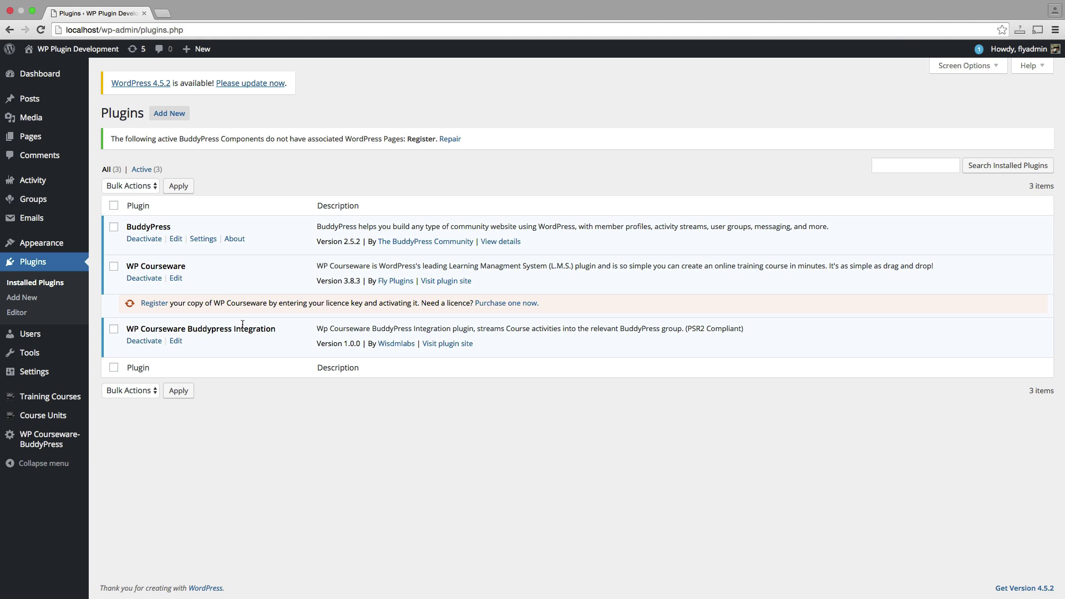
Step: Show WP Courseware's My Training Courses list of Facebook, LinkedIn and Twitter Marketing courses
{"action": "mouse_move", "coordinate": [42, 395]}
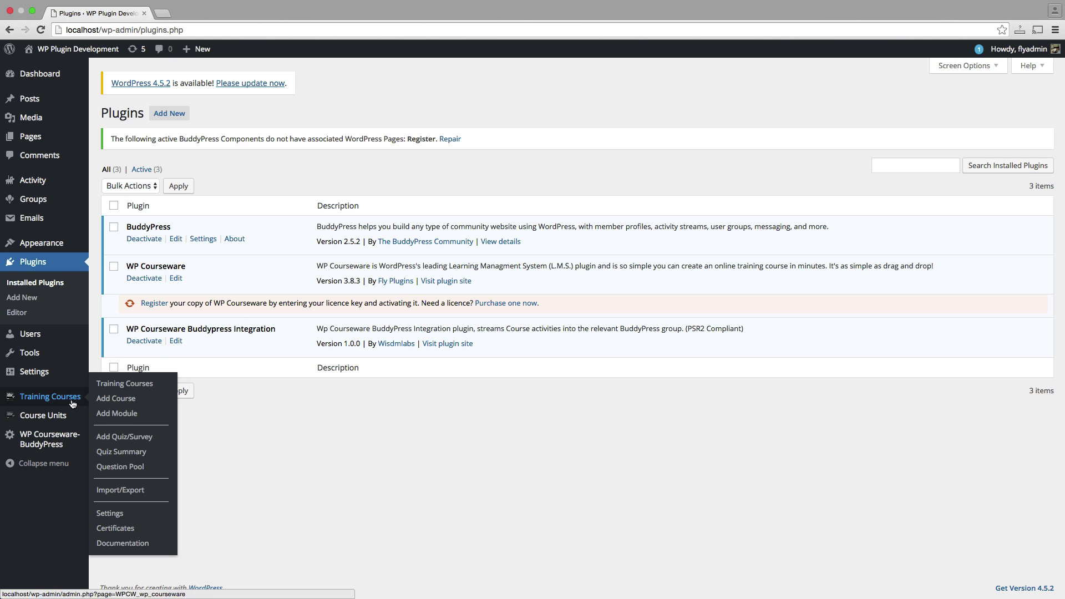
{"action": "left_click", "coordinate": [114, 384]}
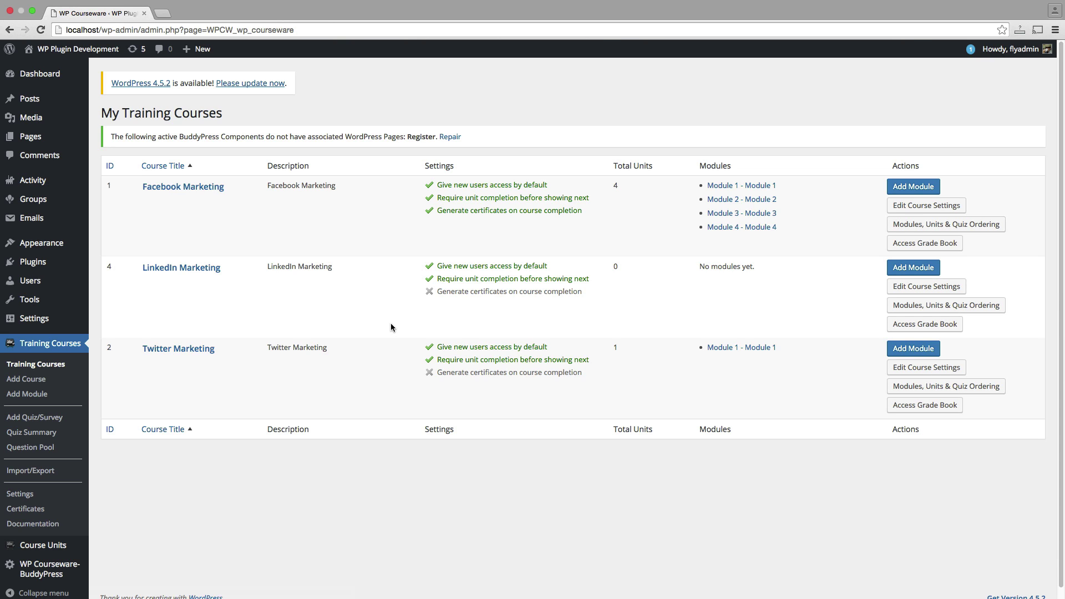
{"action": "scroll", "coordinate": [385, 322], "scroll_direction": "down", "scroll_amount": 1}
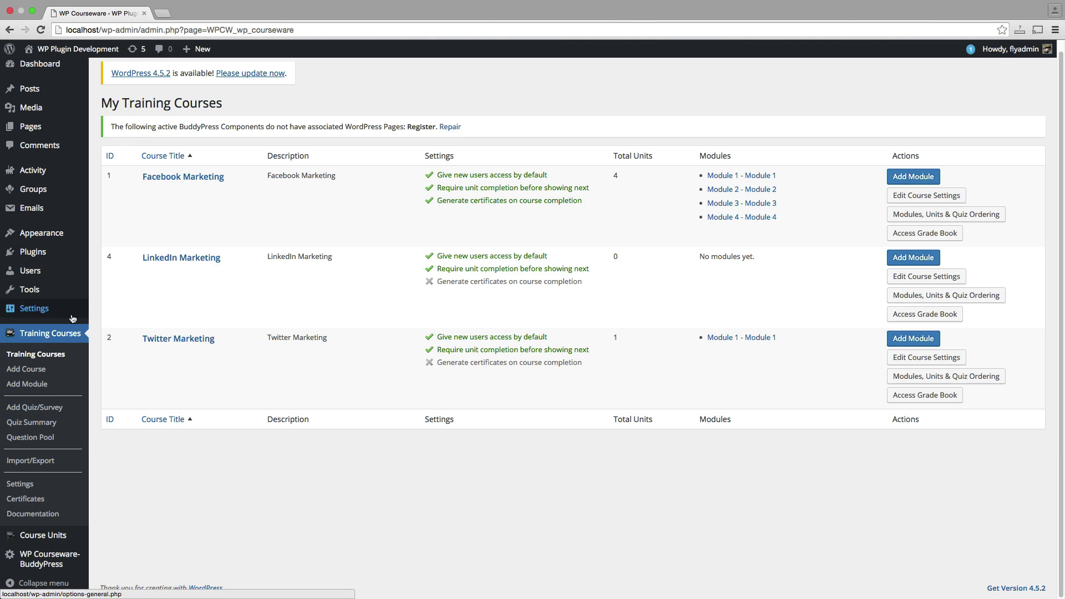
{"action": "mouse_move", "coordinate": [75, 317]}
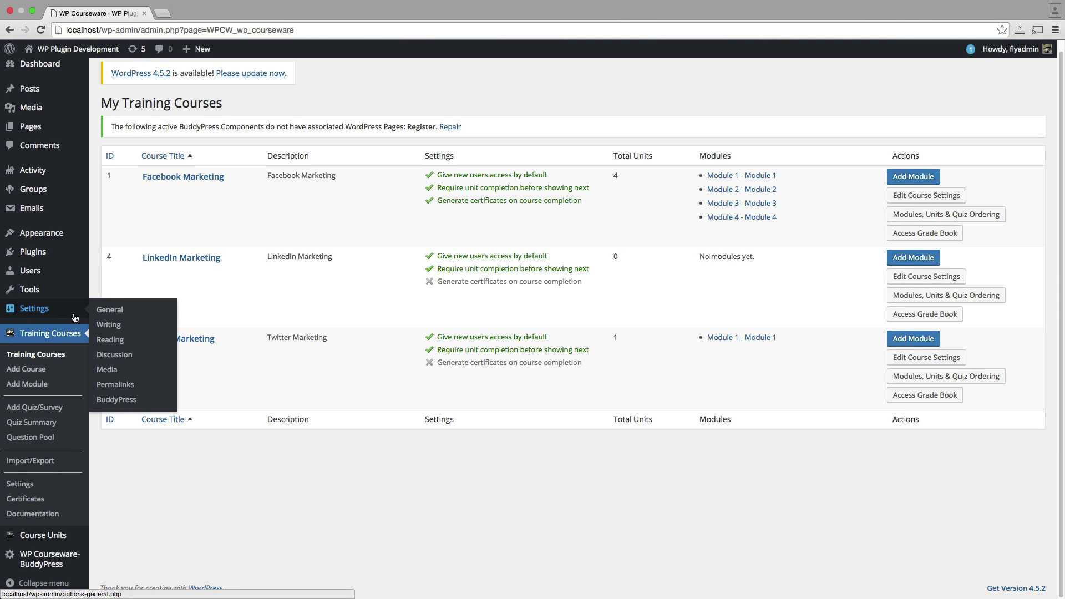
Step: Turn on BuddyPress's Site Tracking component and save, leaving all 10 components active
{"action": "left_click", "coordinate": [129, 402]}
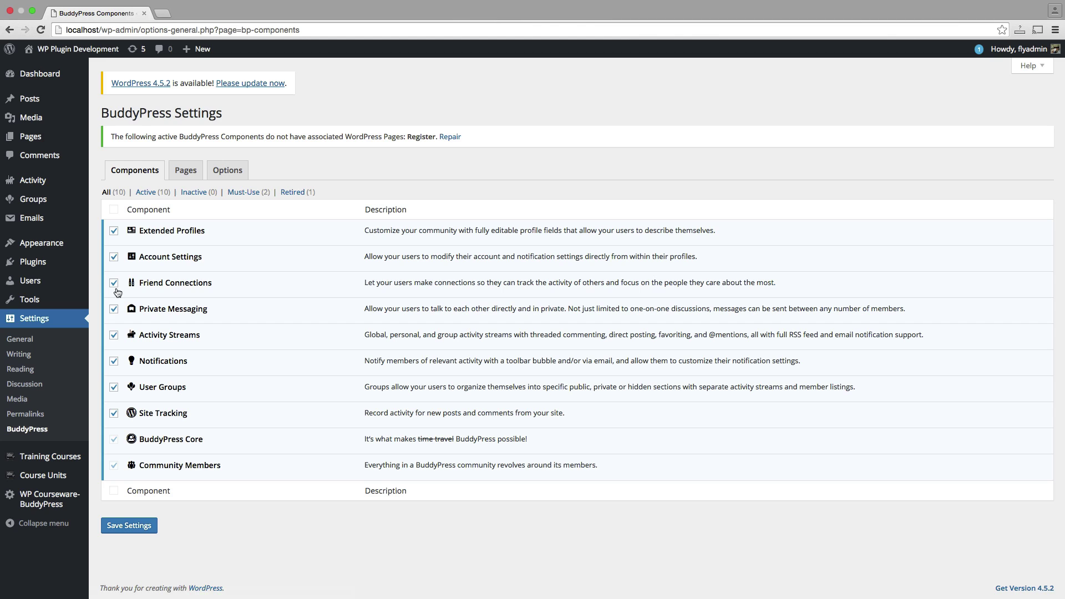
{"action": "left_click", "coordinate": [113, 413]}
{"action": "left_click", "coordinate": [138, 527]}
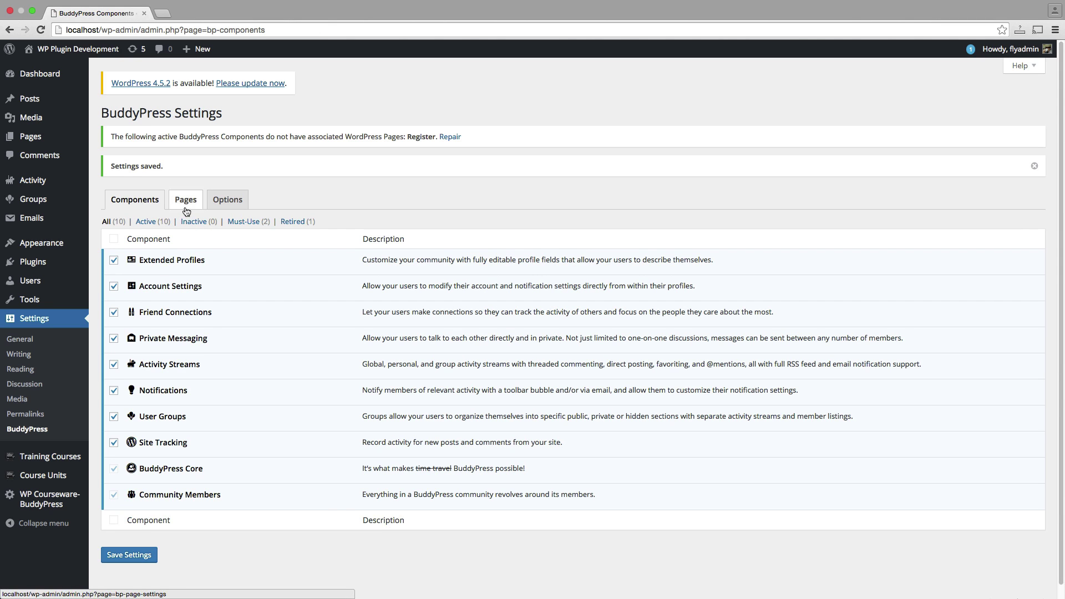
{"action": "left_click", "coordinate": [188, 208]}
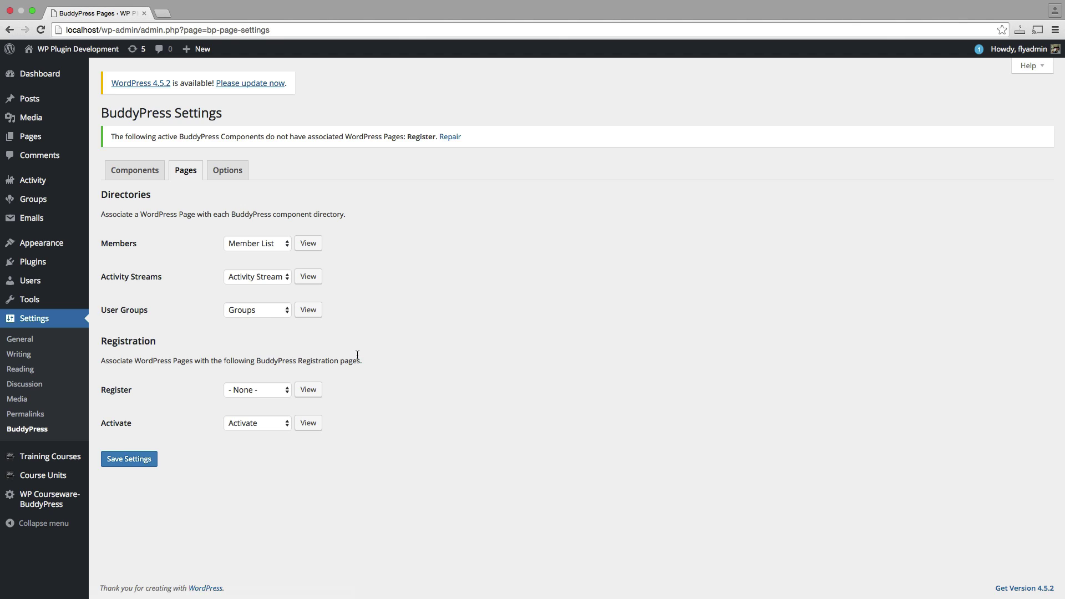
{"action": "left_click", "coordinate": [247, 242]}
{"action": "left_click", "coordinate": [248, 242]}
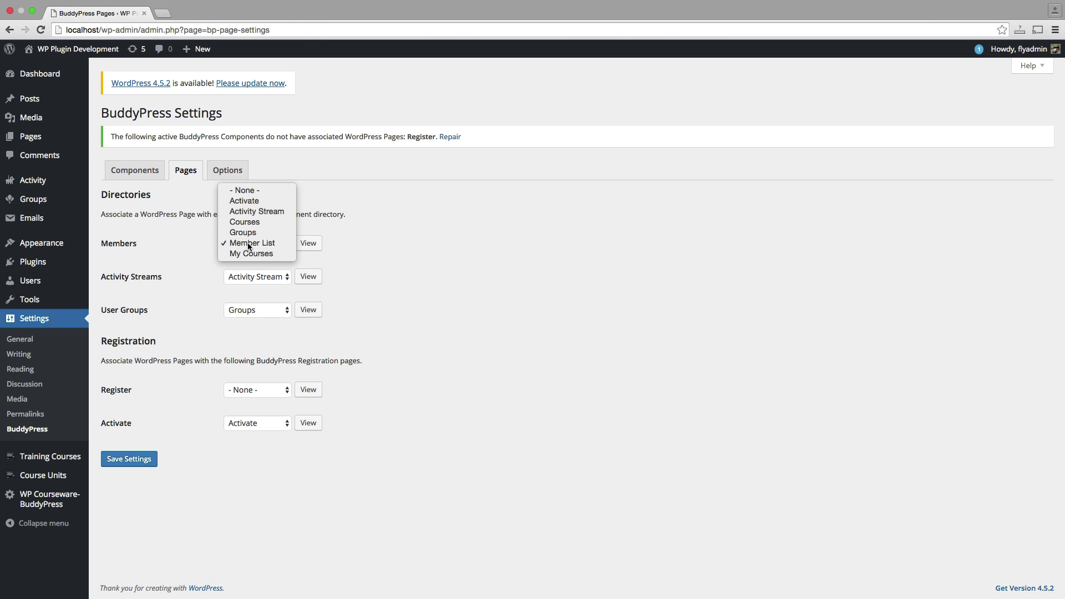
{"action": "left_click", "coordinate": [257, 277]}
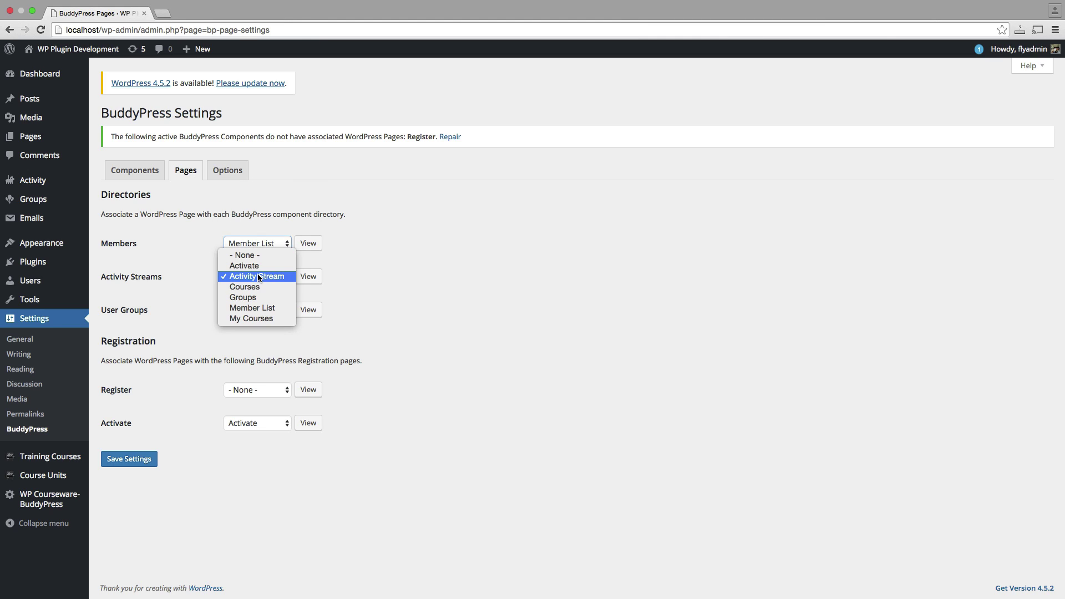
{"action": "left_click", "coordinate": [327, 270]}
{"action": "left_click", "coordinate": [263, 244]}
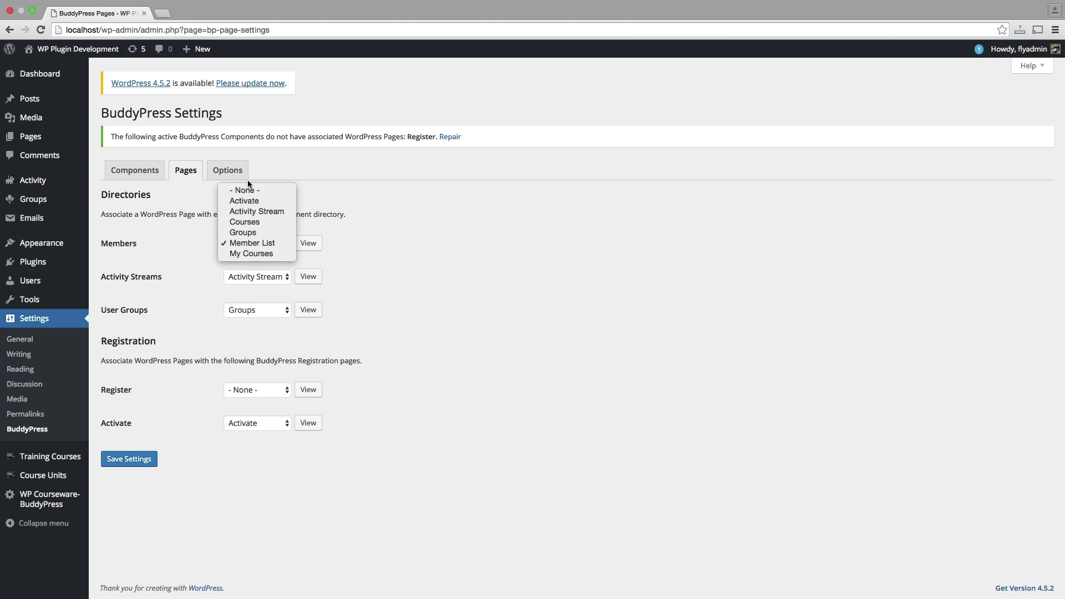
{"action": "left_click", "coordinate": [256, 266]}
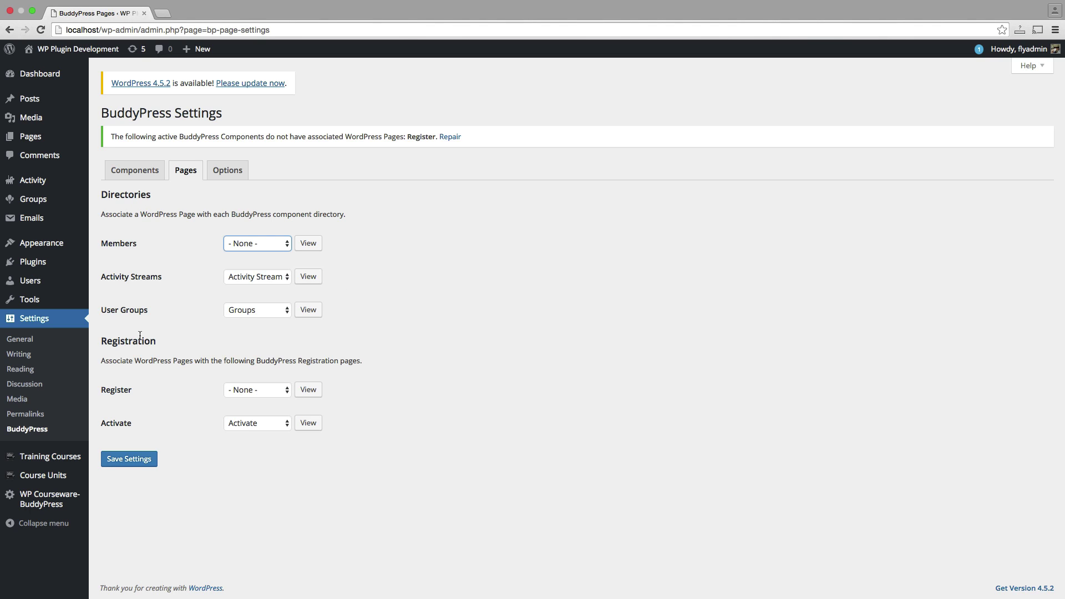
{"action": "left_click", "coordinate": [137, 175]}
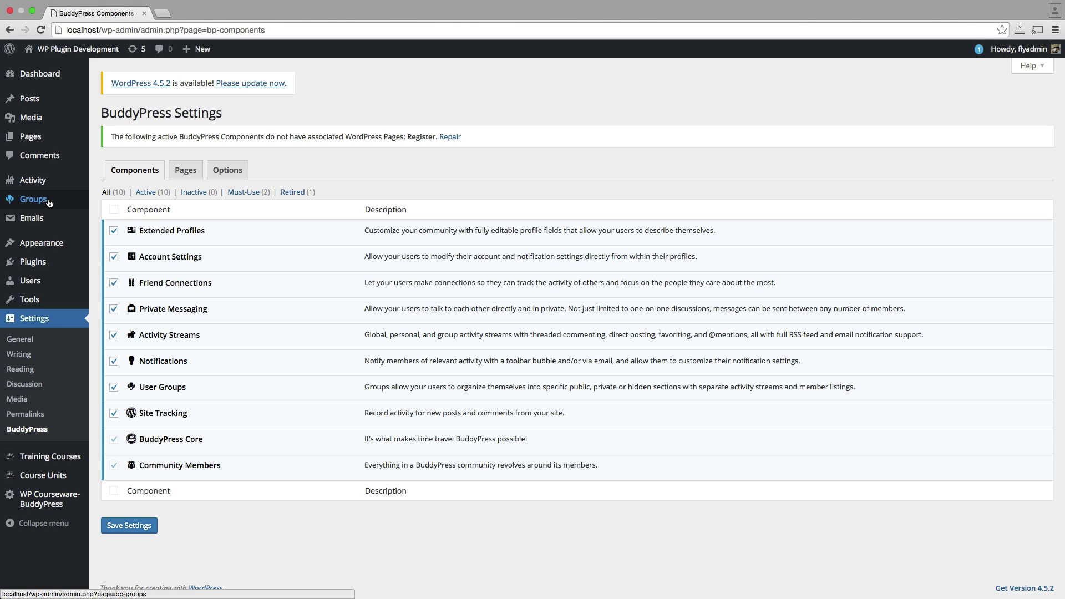
Step: Create the group 'Facebook Marketing Course' with a description about course discussions
{"action": "left_click", "coordinate": [48, 203]}
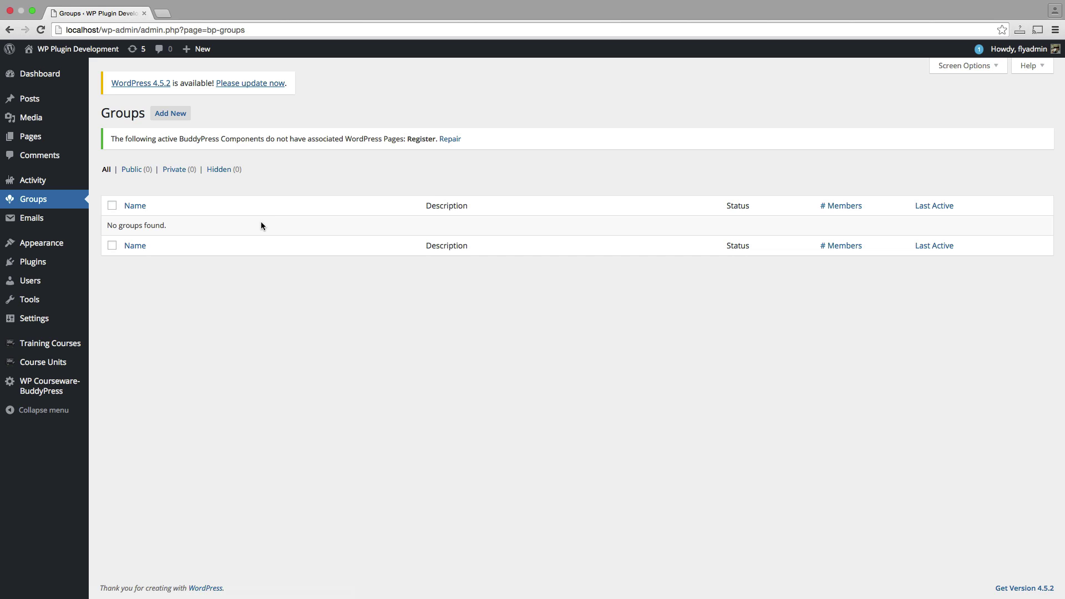
{"action": "left_click", "coordinate": [181, 116]}
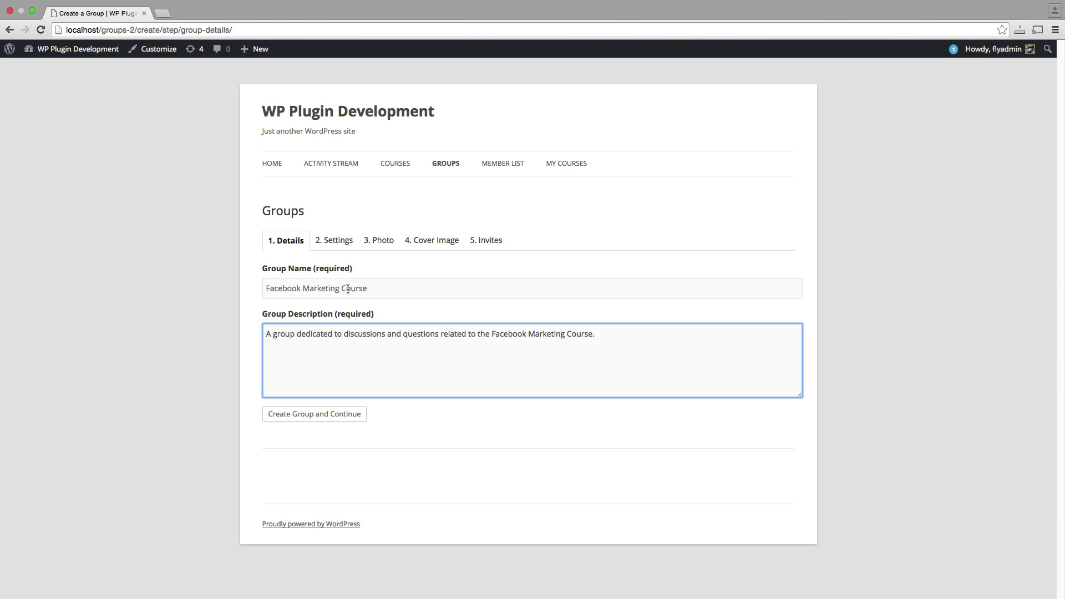
{"action": "left_click", "coordinate": [349, 418]}
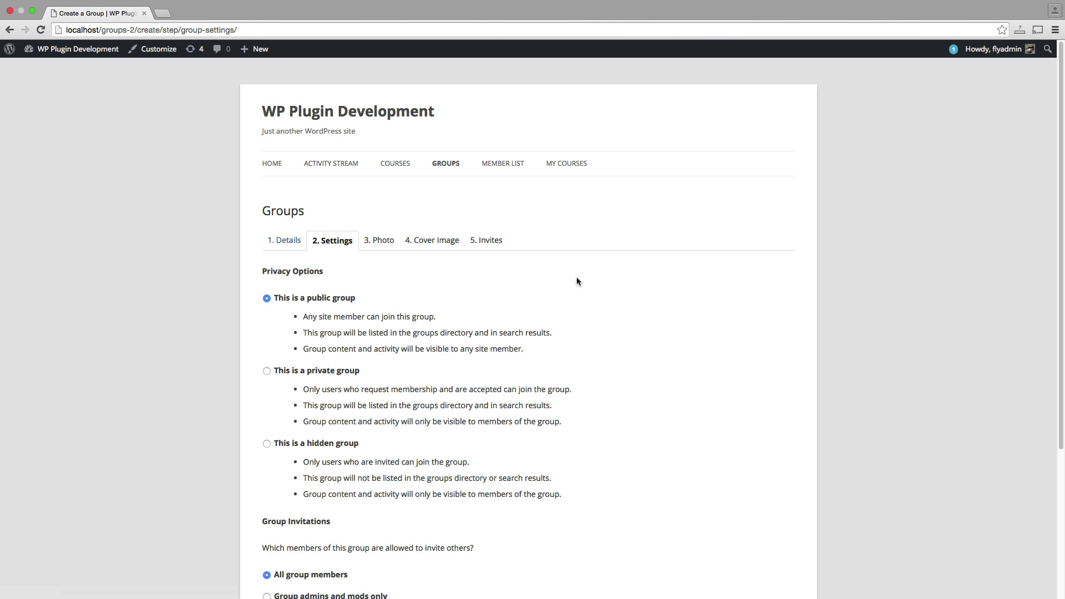
Step: Set the Facebook Marketing Course group's privacy to 'This is a private group'
{"action": "scroll", "coordinate": [582, 281], "scroll_direction": "down", "scroll_amount": 3}
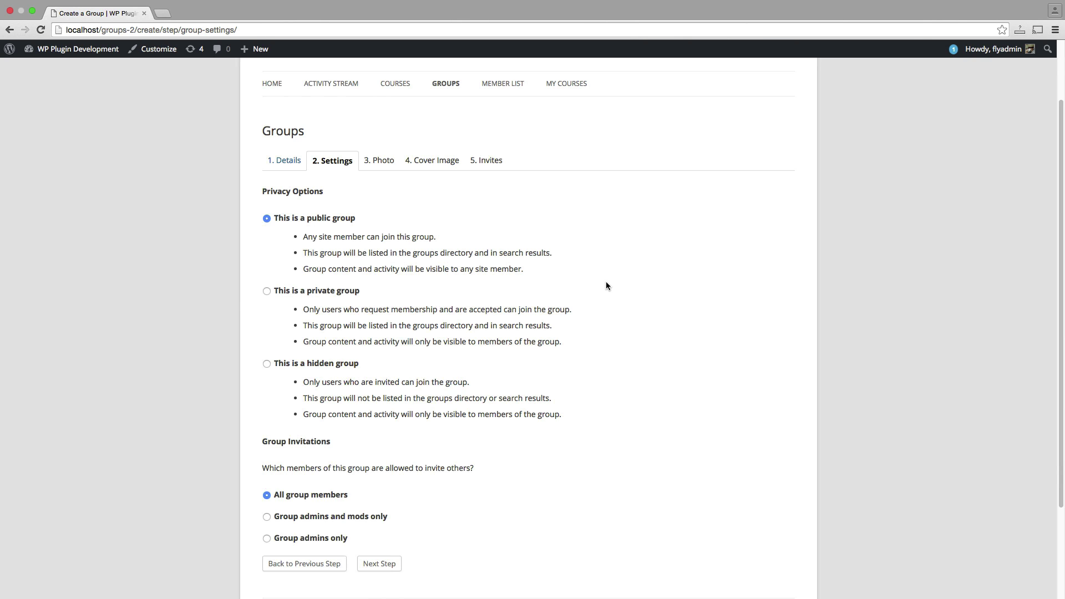
{"action": "left_click", "coordinate": [267, 291]}
{"action": "scroll", "coordinate": [462, 378], "scroll_direction": "down", "scroll_amount": 3}
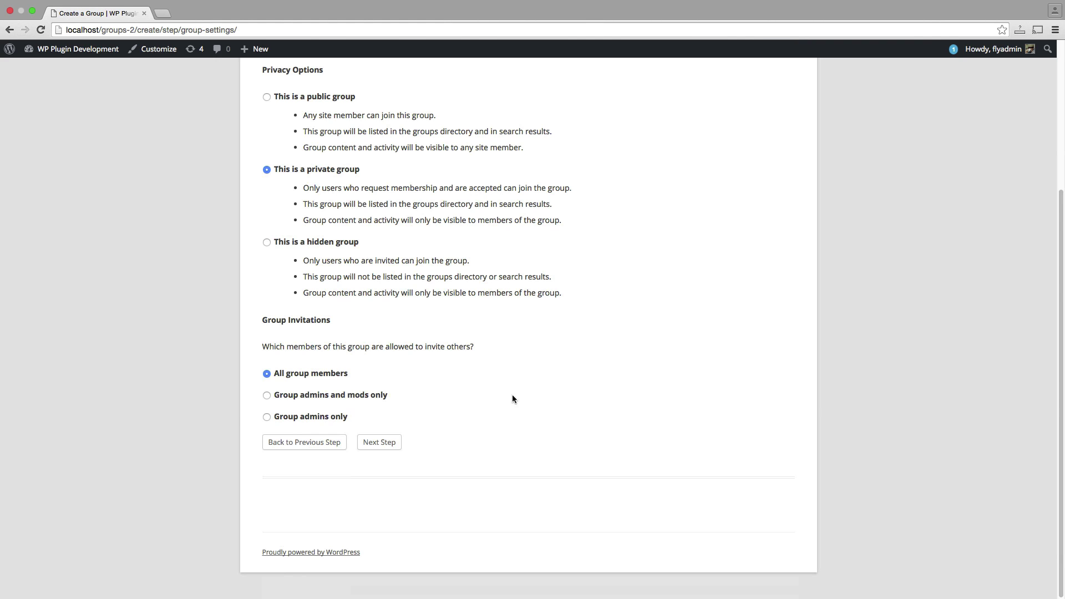
{"action": "left_click", "coordinate": [376, 444]}
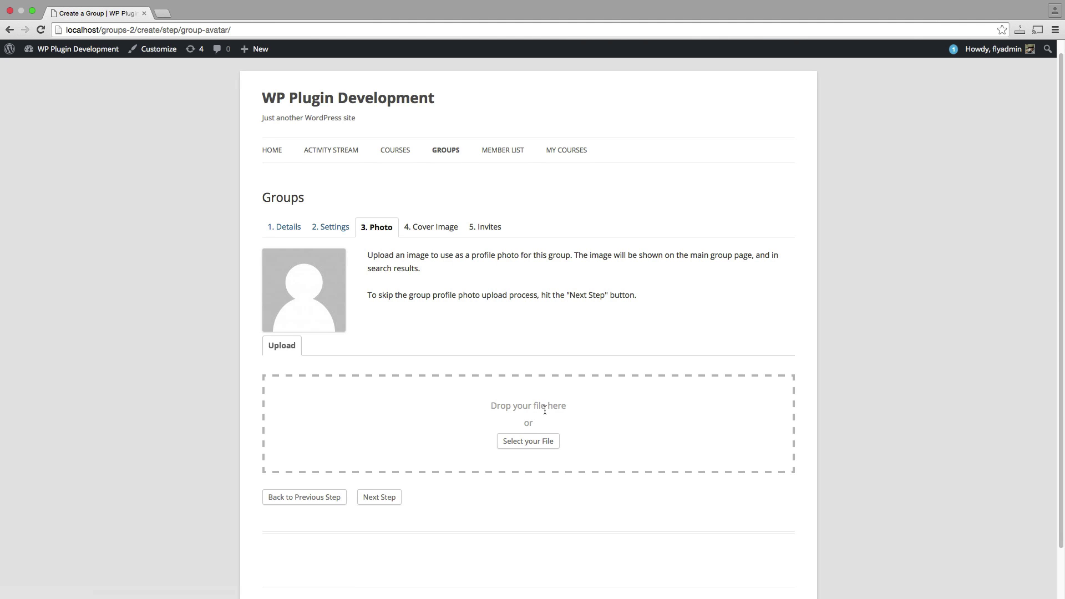
Step: Upload facebook-marketing-influence-media.png as the group profile photo and crop it
{"action": "left_click", "coordinate": [543, 445]}
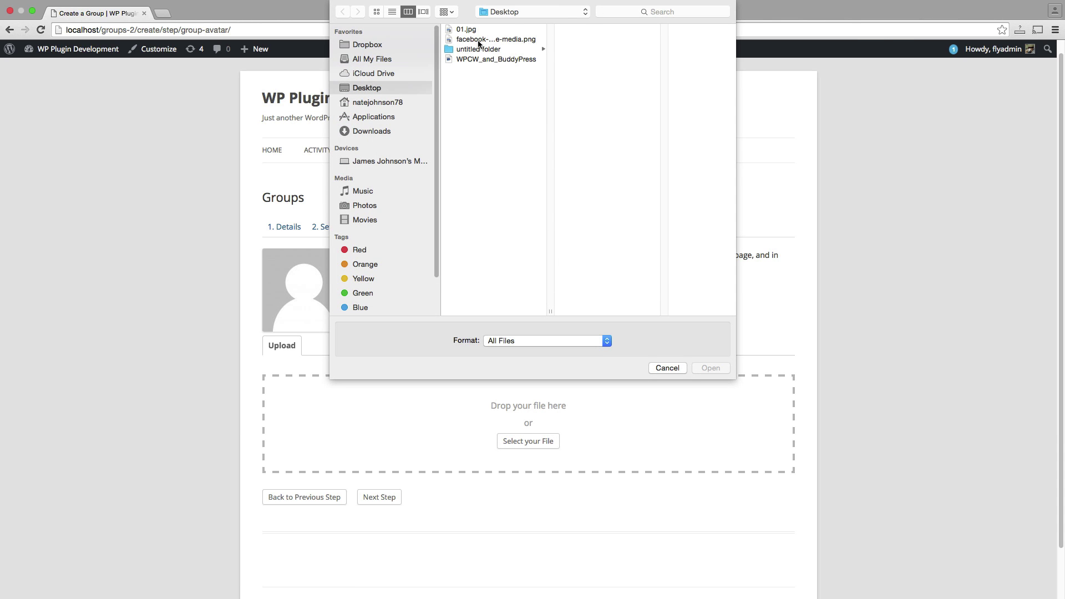
{"action": "left_click", "coordinate": [469, 30]}
{"action": "left_click", "coordinate": [476, 39]}
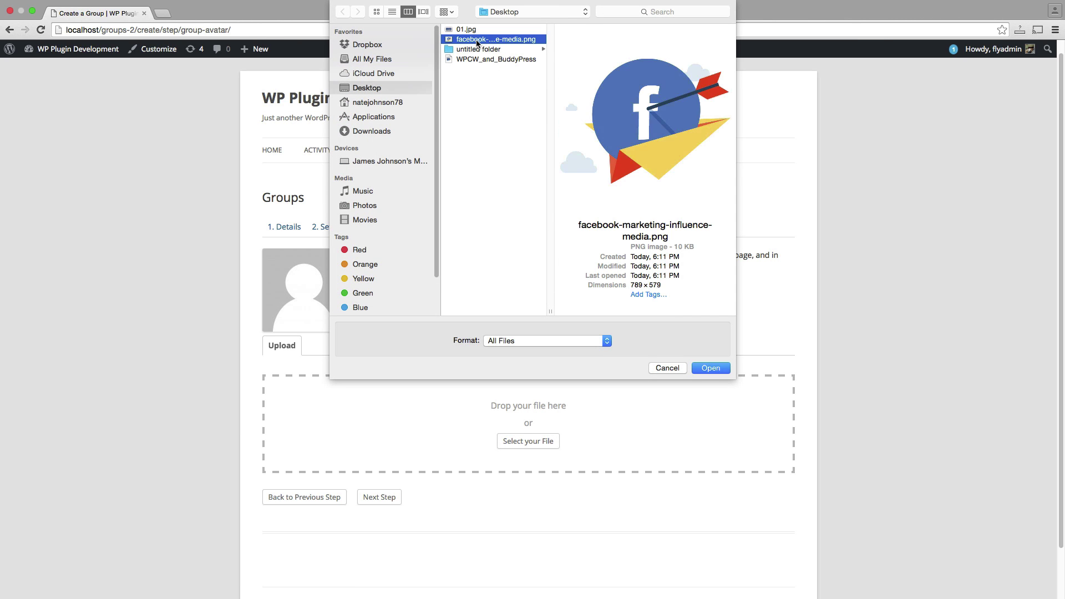
{"action": "left_click", "coordinate": [709, 369]}
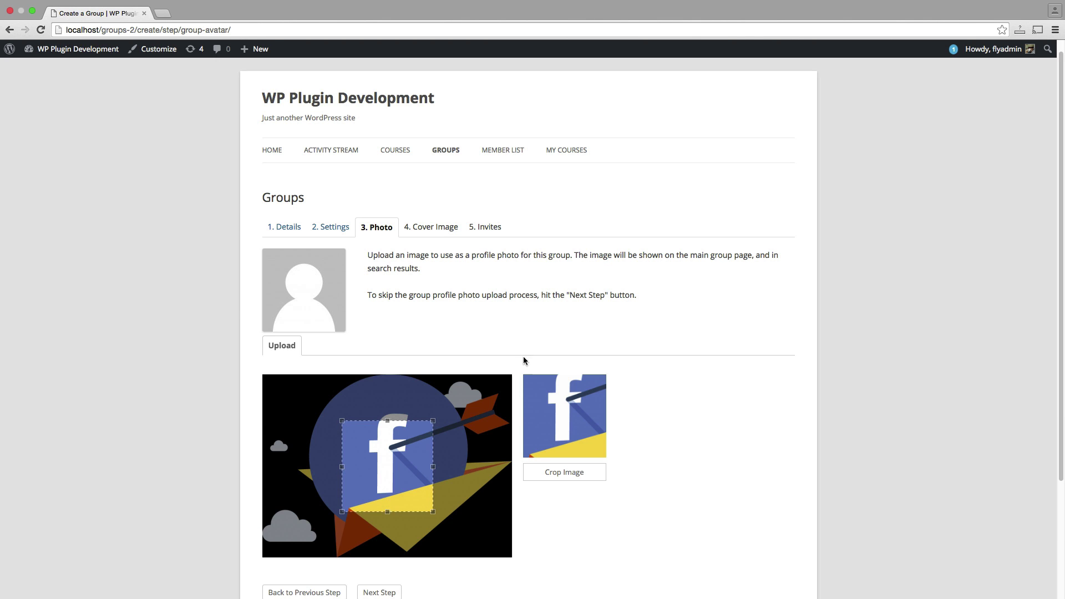
{"action": "left_click_drag", "start_coordinate": [341, 421], "coordinate": [292, 374]}
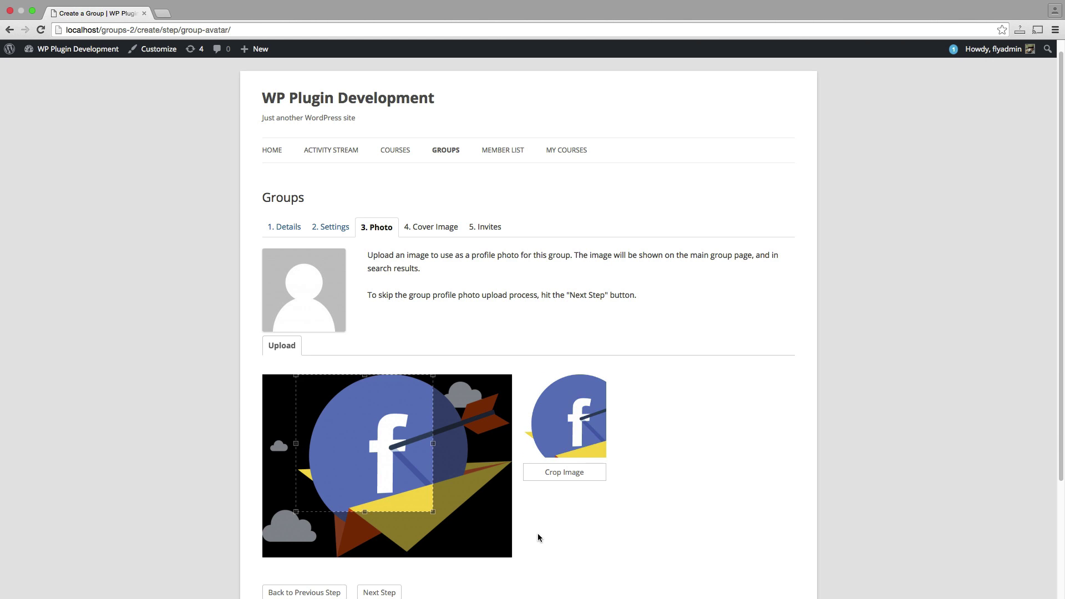
{"action": "left_click_drag", "start_coordinate": [433, 513], "coordinate": [477, 555]}
{"action": "scroll", "coordinate": [600, 487], "scroll_direction": "down", "scroll_amount": 2}
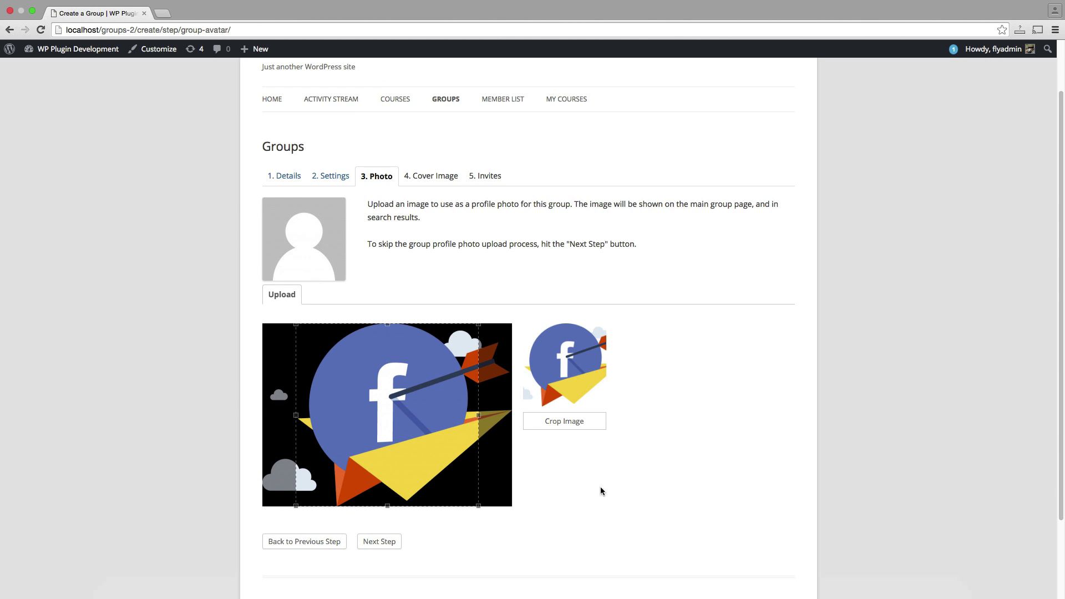
{"action": "left_click", "coordinate": [574, 426]}
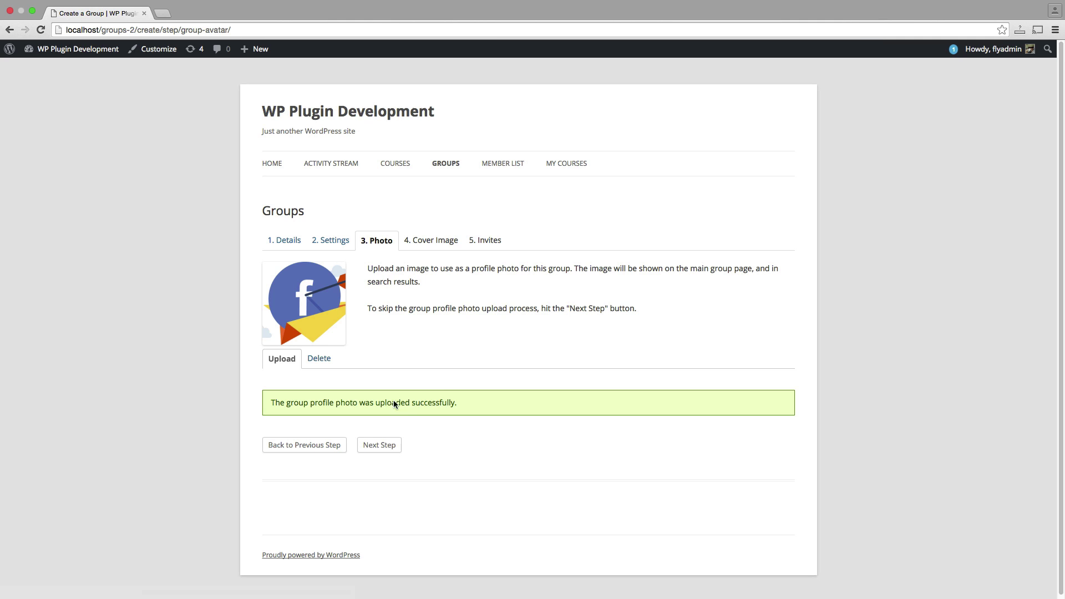
{"action": "left_click", "coordinate": [392, 446]}
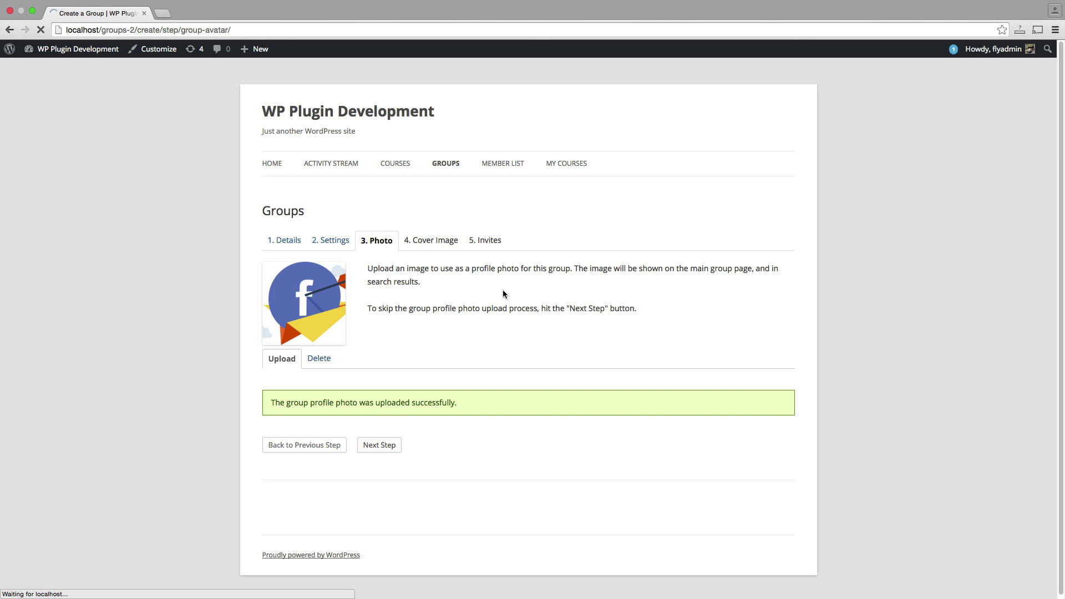
Step: Upload 01.jpg as the group's Facebook cover image
{"action": "scroll", "coordinate": [415, 281], "scroll_direction": "down", "scroll_amount": 2}
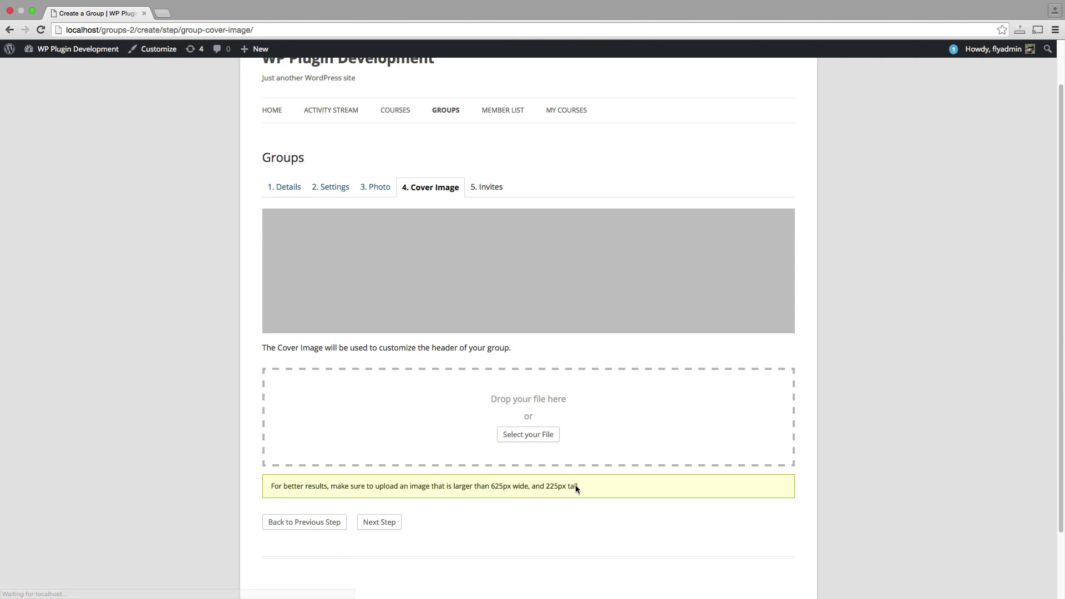
{"action": "left_click", "coordinate": [544, 436]}
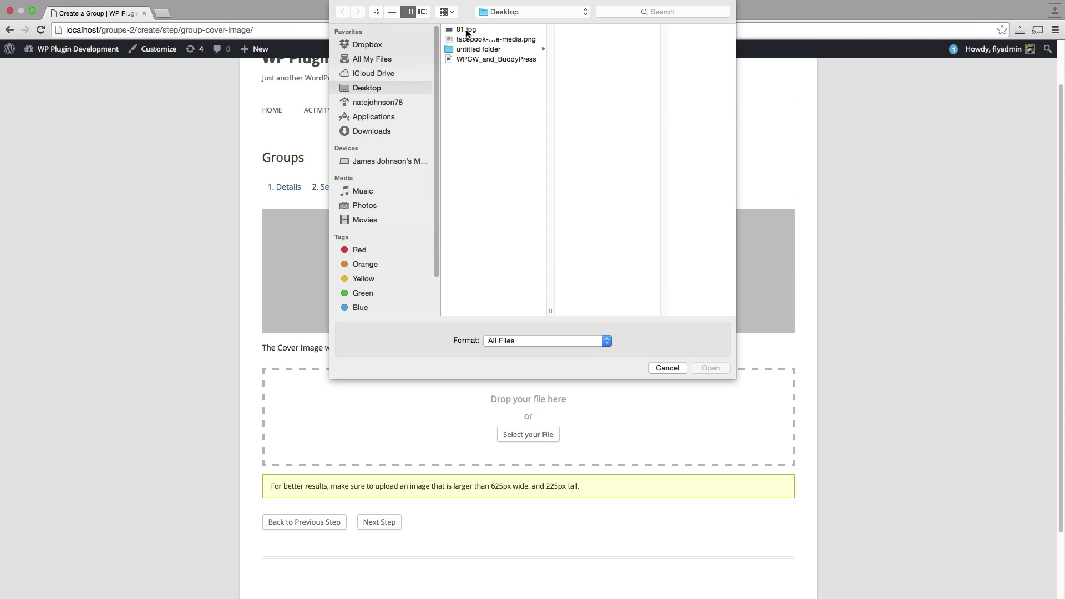
{"action": "left_click", "coordinate": [466, 30]}
{"action": "left_click", "coordinate": [709, 368]}
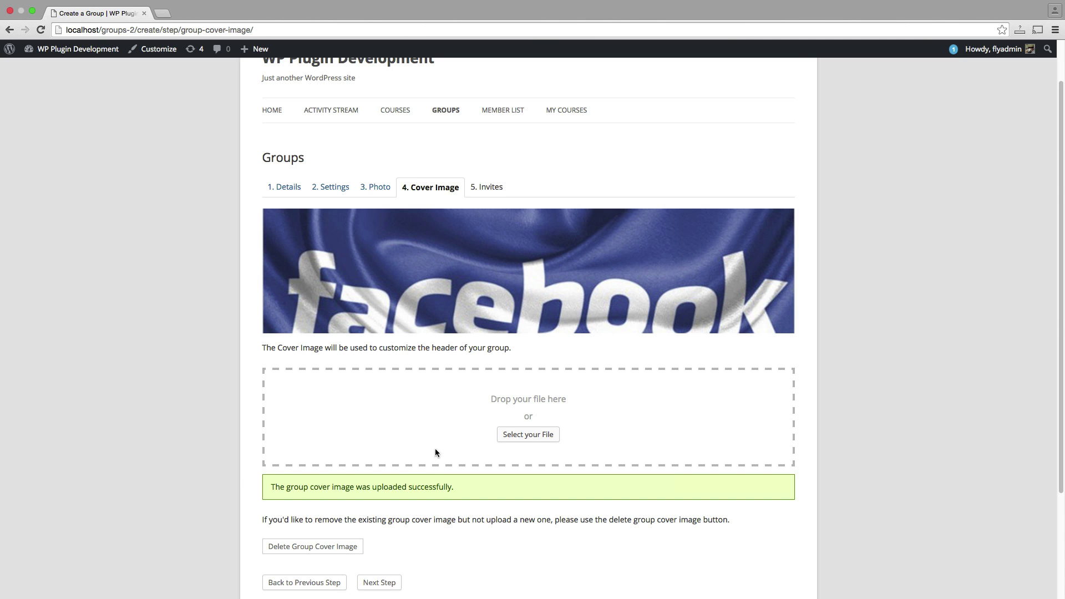
{"action": "scroll", "coordinate": [416, 478], "scroll_direction": "down", "scroll_amount": 1}
{"action": "left_click", "coordinate": [382, 527]}
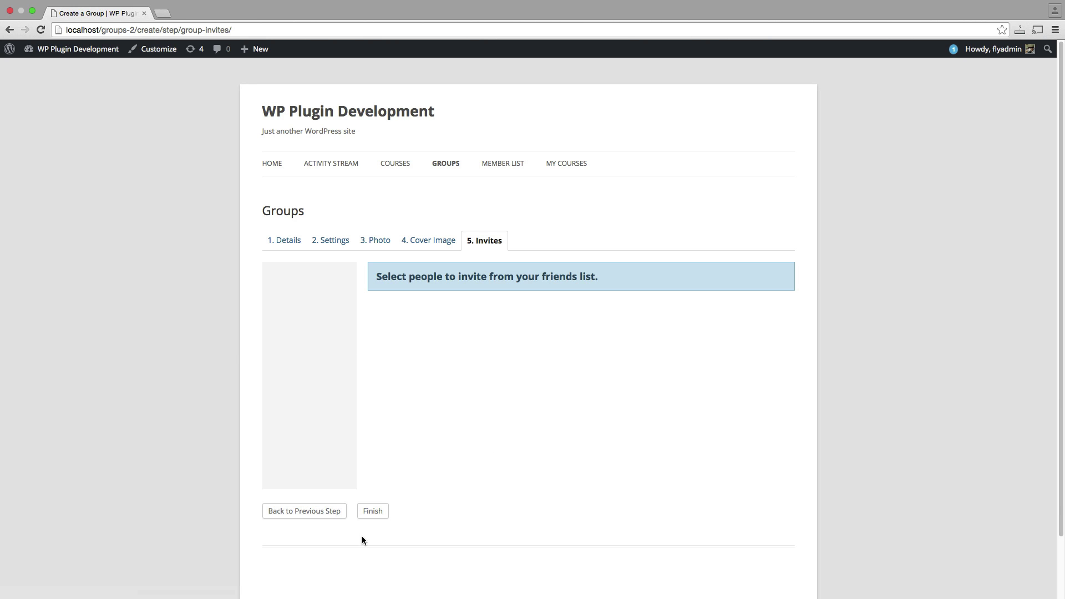
Step: Finish the group's Invites step and return to the site's admin area
{"action": "left_click", "coordinate": [374, 518]}
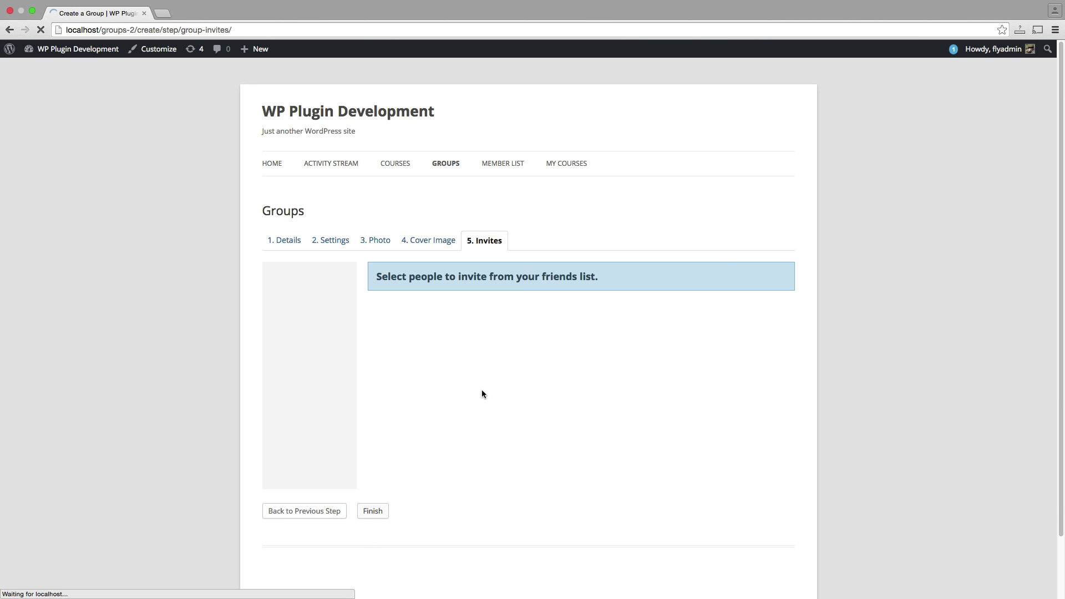
{"action": "left_click", "coordinate": [61, 68]}
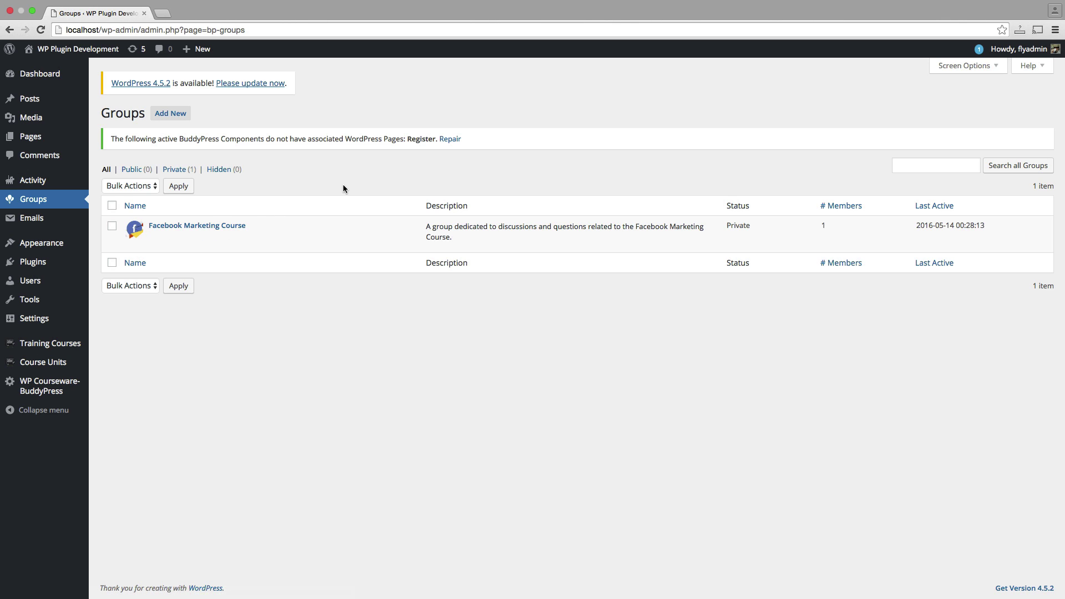
Step: Link the Facebook Marketing course to the Facebook Marketing Course group
{"action": "mouse_move", "coordinate": [323, 233]}
{"action": "left_click", "coordinate": [60, 391]}
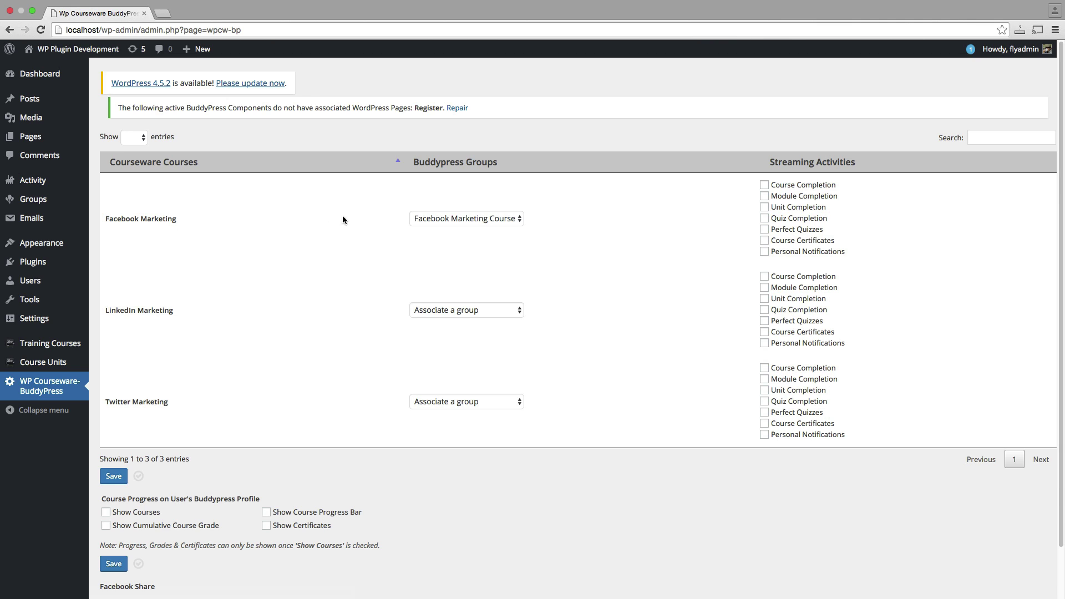
{"action": "left_click", "coordinate": [455, 219]}
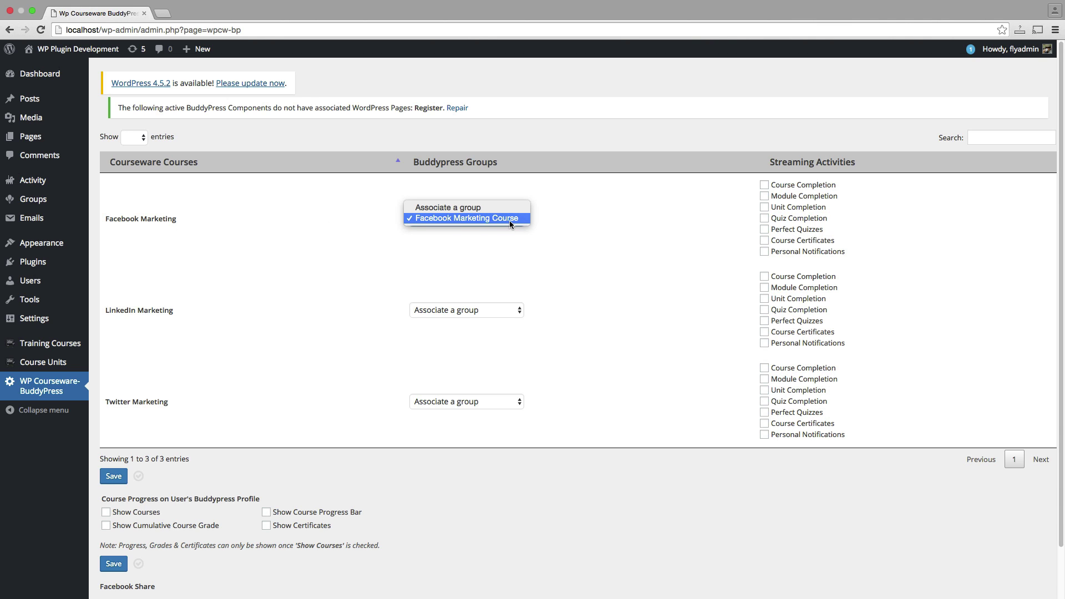
{"action": "left_click", "coordinate": [509, 221]}
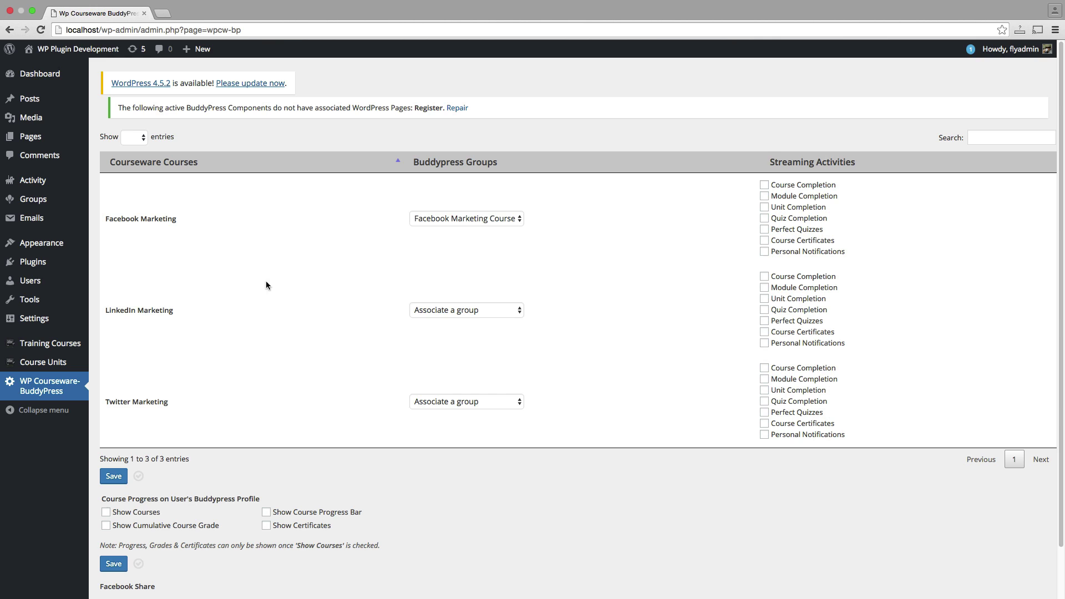
Step: Show courses, cumulative grade, progress bar and certificates on member profiles
{"action": "scroll", "coordinate": [317, 359], "scroll_direction": "down", "scroll_amount": 2}
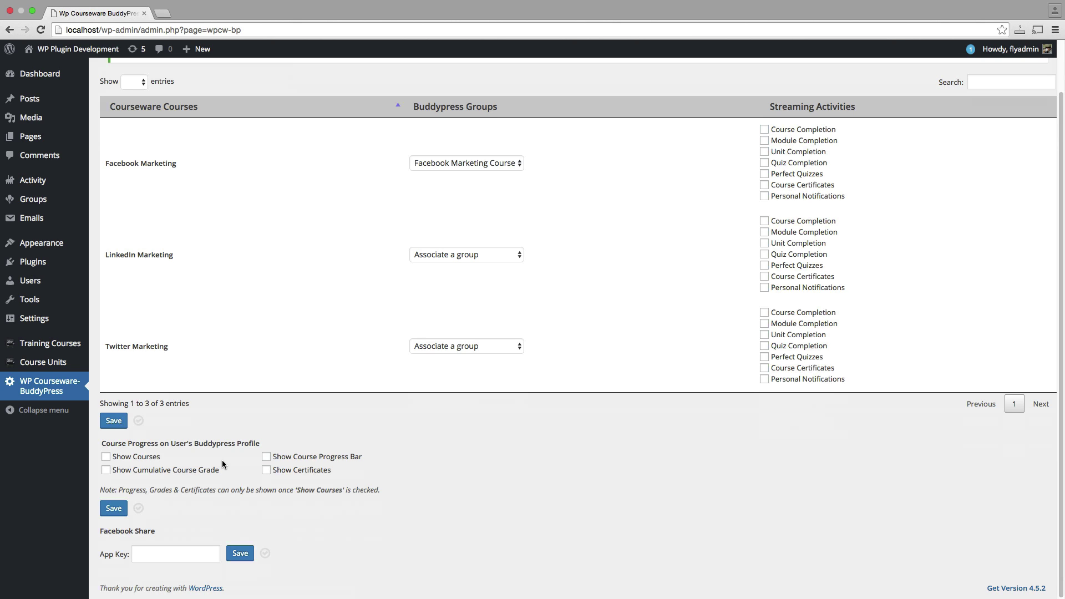
{"action": "left_click", "coordinate": [106, 457]}
{"action": "left_click", "coordinate": [106, 470]}
{"action": "left_click", "coordinate": [267, 458]}
{"action": "left_click", "coordinate": [267, 471]}
Step: Stream all seven course activities to the group and save the settings
{"action": "left_click", "coordinate": [764, 129]}
{"action": "left_click", "coordinate": [765, 141]}
{"action": "left_click", "coordinate": [765, 152]}
{"action": "left_click", "coordinate": [764, 163]}
{"action": "left_click", "coordinate": [765, 175]}
{"action": "left_click", "coordinate": [765, 185]}
{"action": "left_click", "coordinate": [764, 197]}
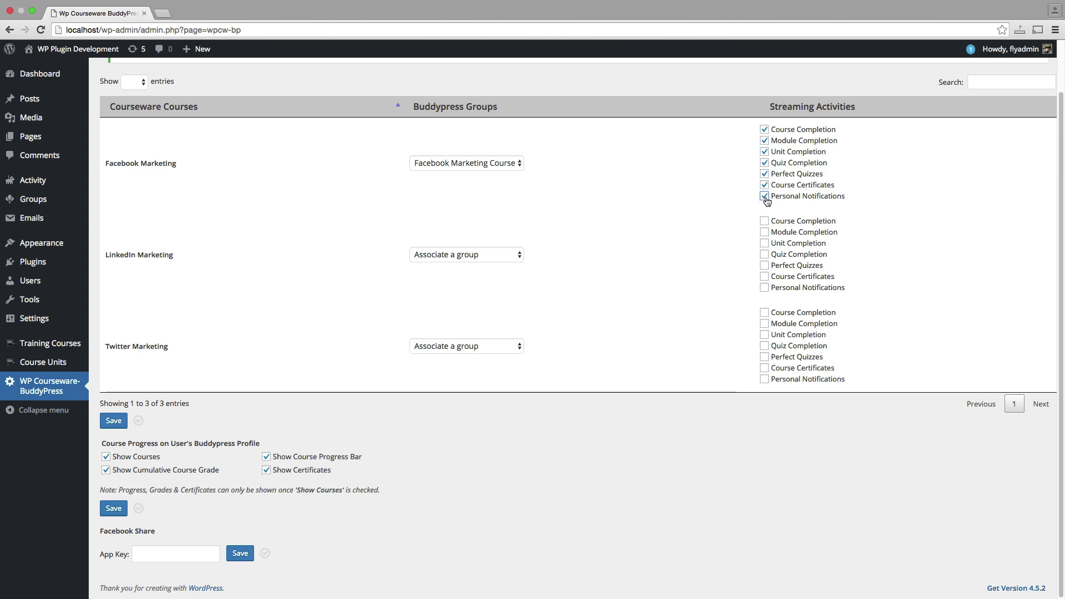
{"action": "left_click", "coordinate": [114, 421]}
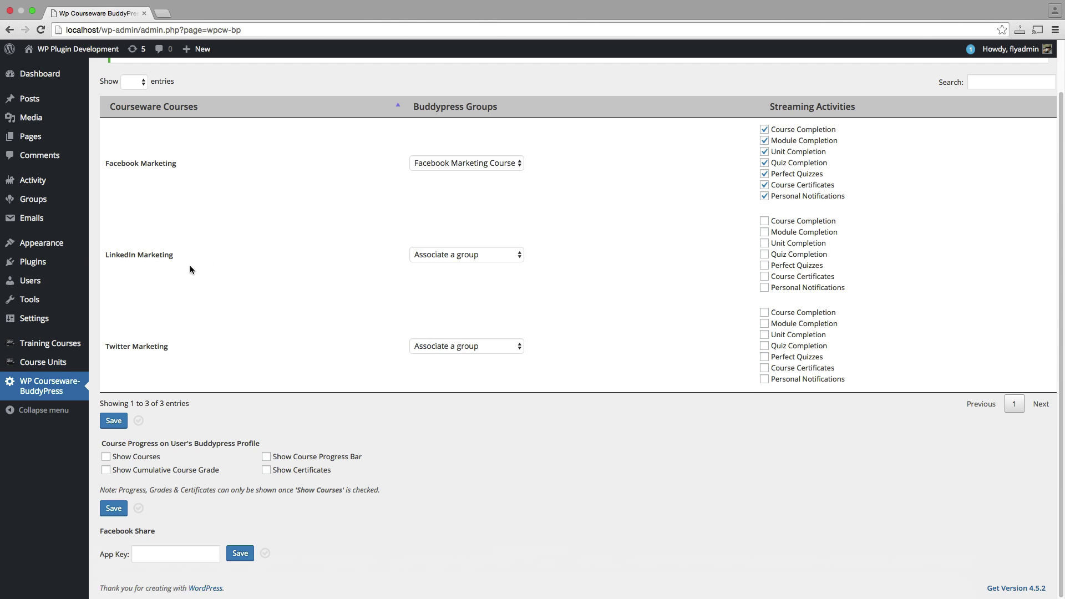
Step: List all users: one administrator and two subscribers, each at 0% Facebook Marketing progress
{"action": "mouse_move", "coordinate": [44, 282]}
{"action": "left_click", "coordinate": [118, 287]}
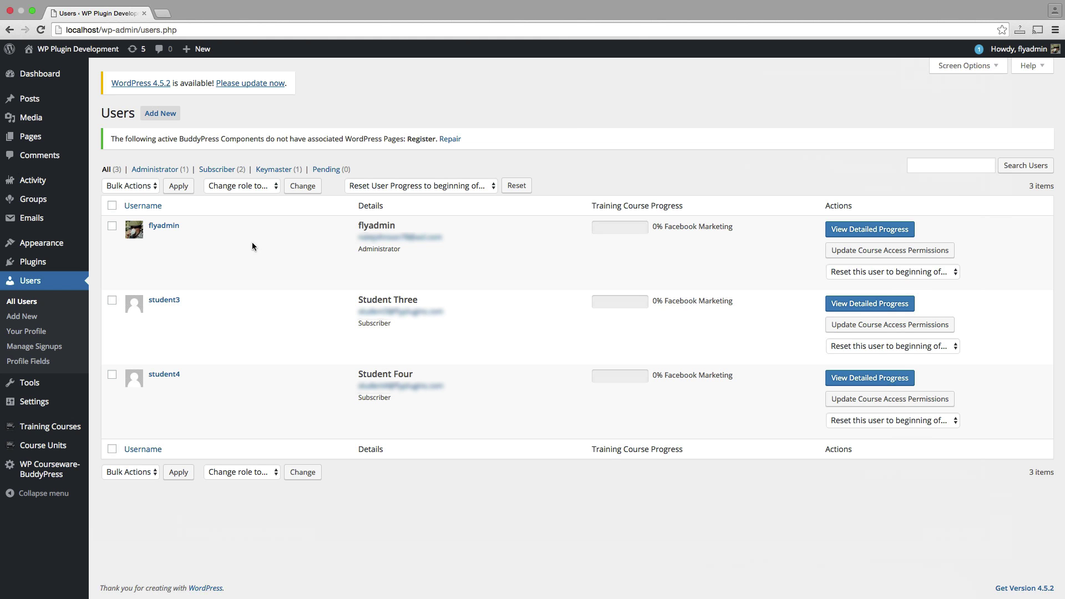
Step: View the Facebook Marketing Course group's public page and its three members
{"action": "left_click", "coordinate": [42, 200]}
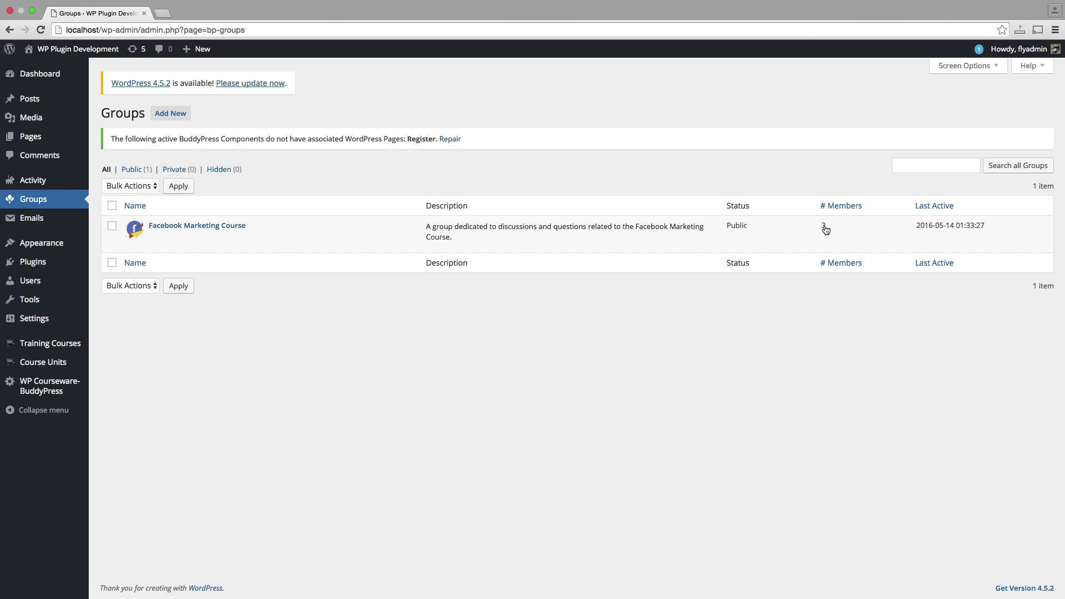
{"action": "mouse_move", "coordinate": [826, 229]}
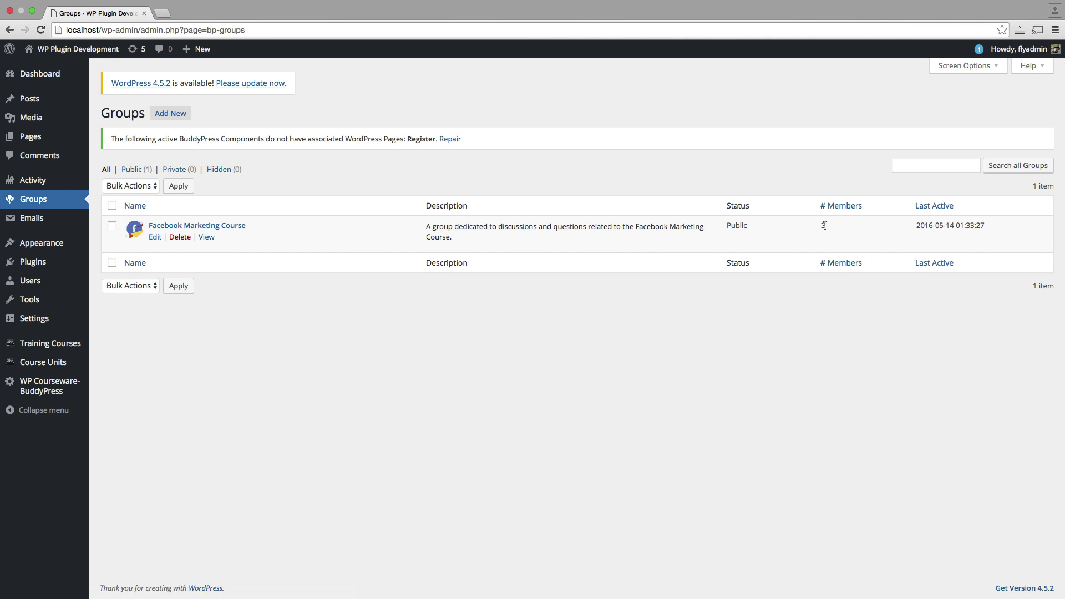
{"action": "left_click", "coordinate": [209, 239]}
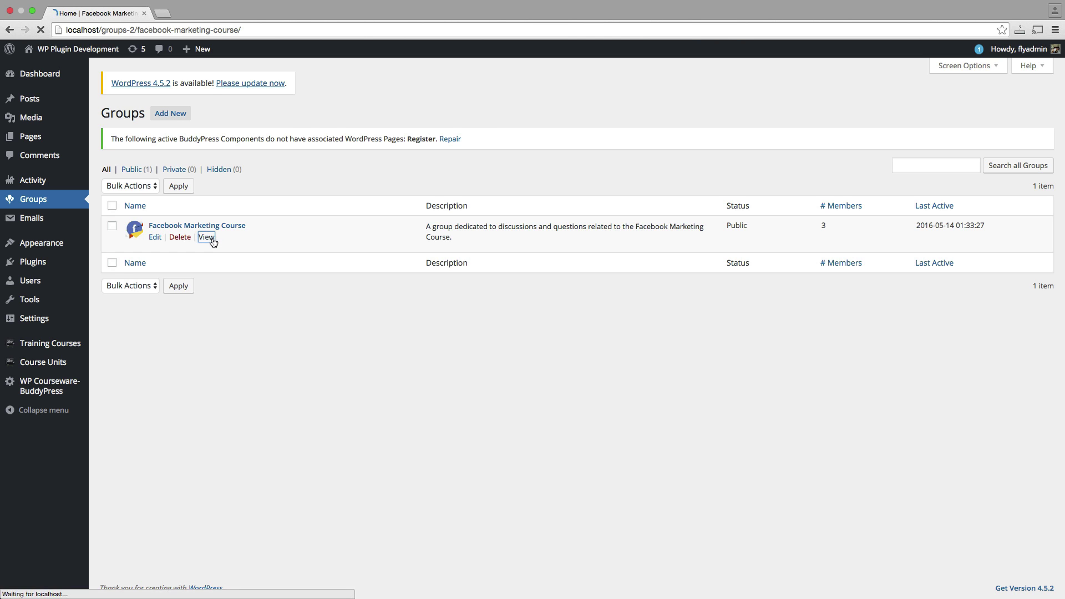
{"action": "scroll", "coordinate": [345, 365], "scroll_direction": "down", "scroll_amount": 2}
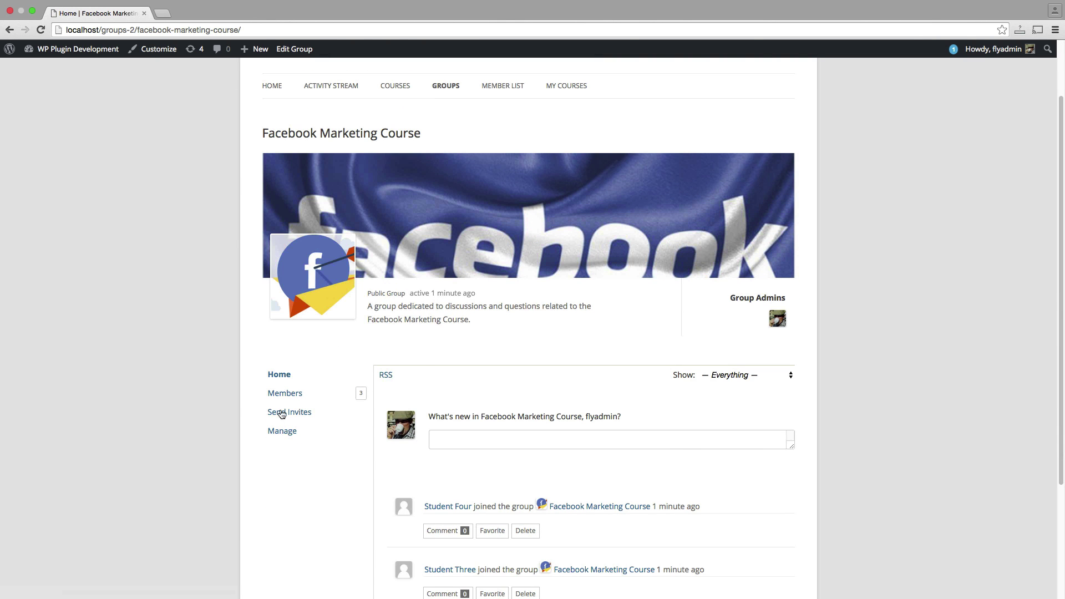
{"action": "left_click", "coordinate": [292, 395]}
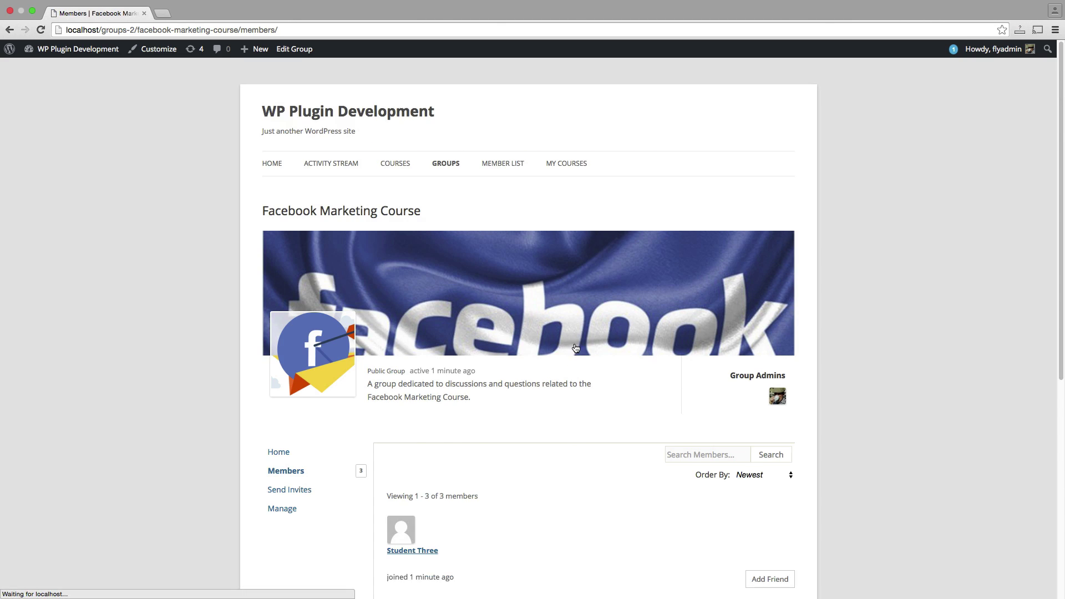
{"action": "scroll", "coordinate": [576, 348], "scroll_direction": "down", "scroll_amount": 5}
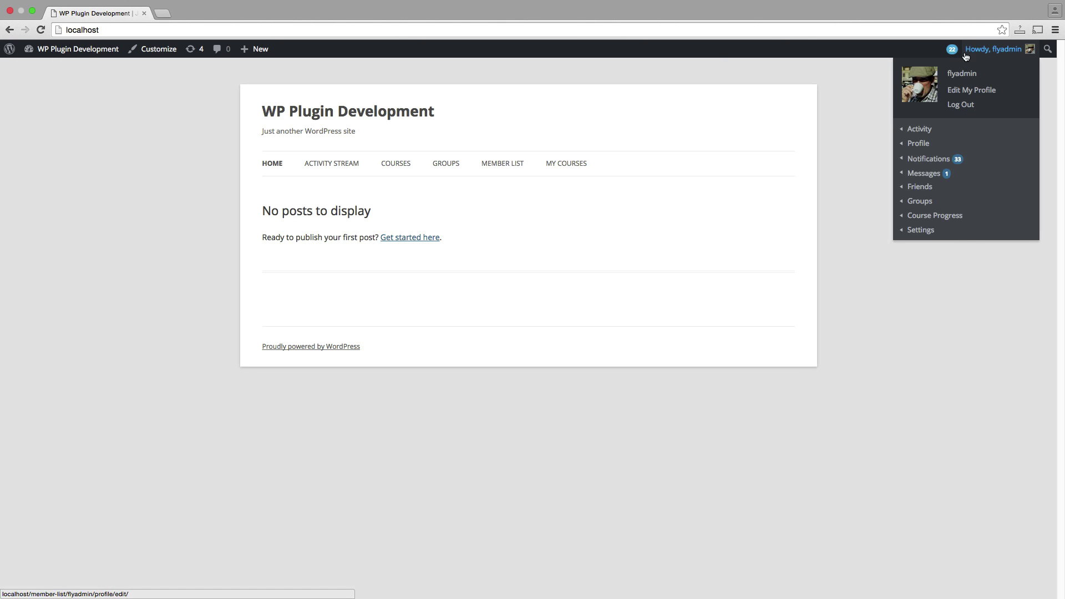
Step: Go to the Groups directory listing the public Facebook Marketing Course group with 3 members
{"action": "mouse_move", "coordinate": [953, 51]}
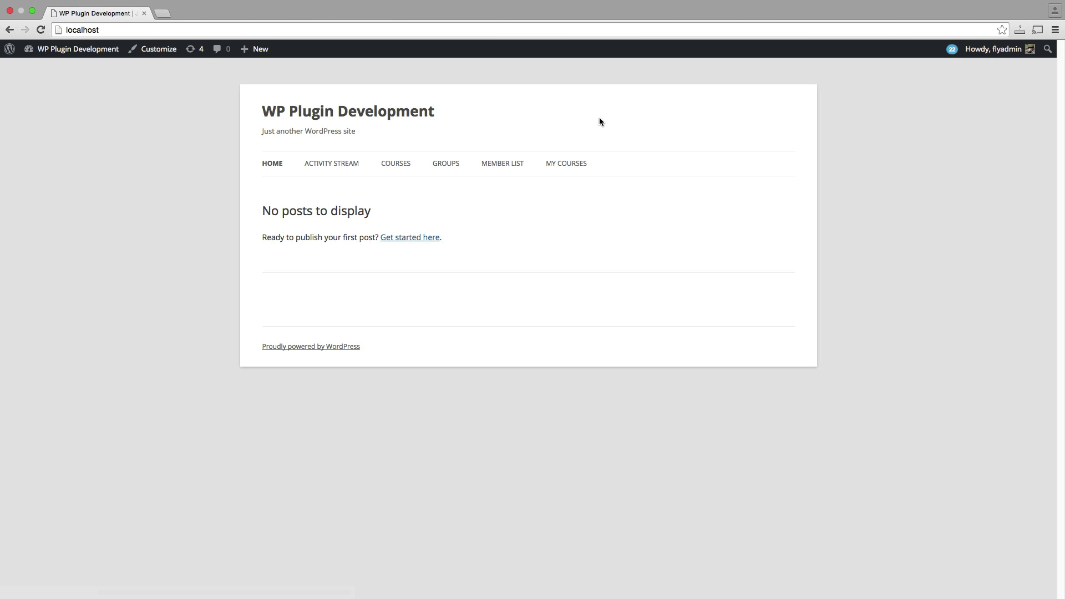
{"action": "left_click", "coordinate": [446, 164]}
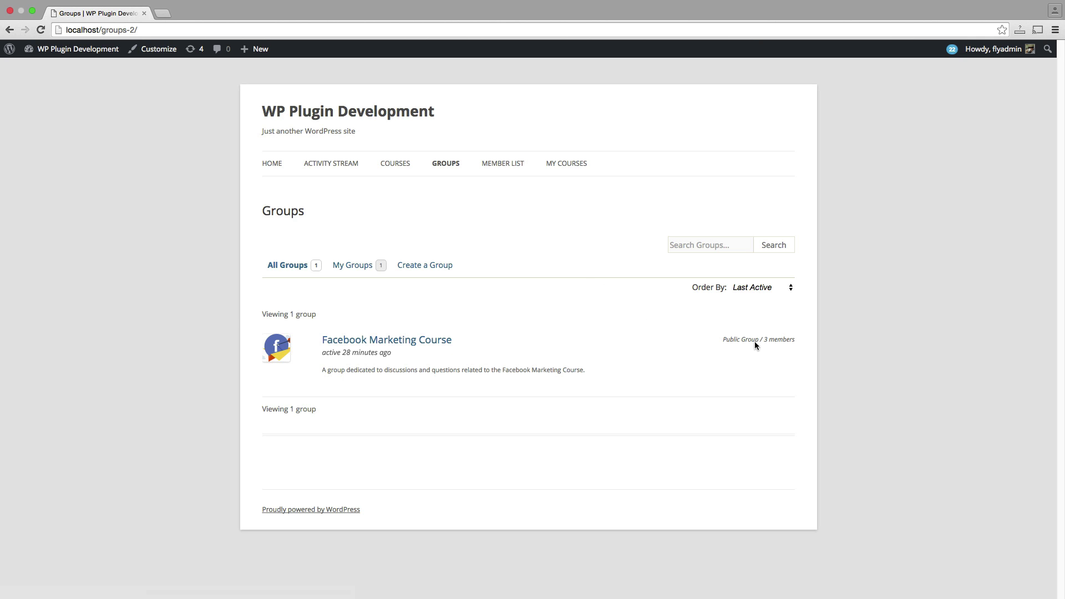
Step: Open the Facebook Marketing Course group and browse its activity stream of completed modules and units
{"action": "left_click", "coordinate": [410, 343]}
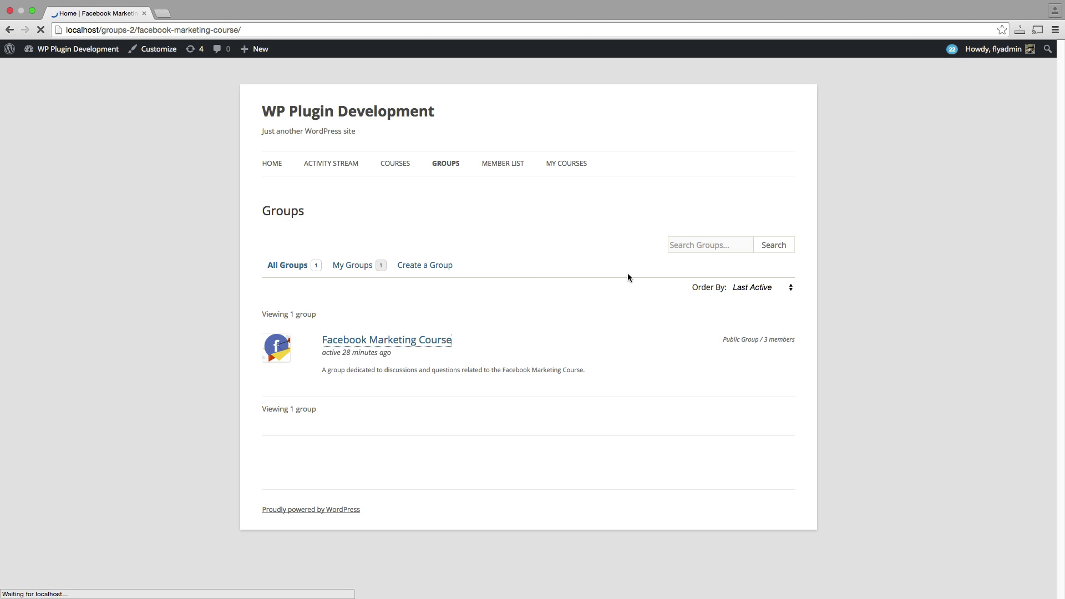
{"action": "scroll", "coordinate": [633, 317], "scroll_direction": "down", "scroll_amount": 2}
{"action": "scroll", "coordinate": [634, 317], "scroll_direction": "down", "scroll_amount": 5}
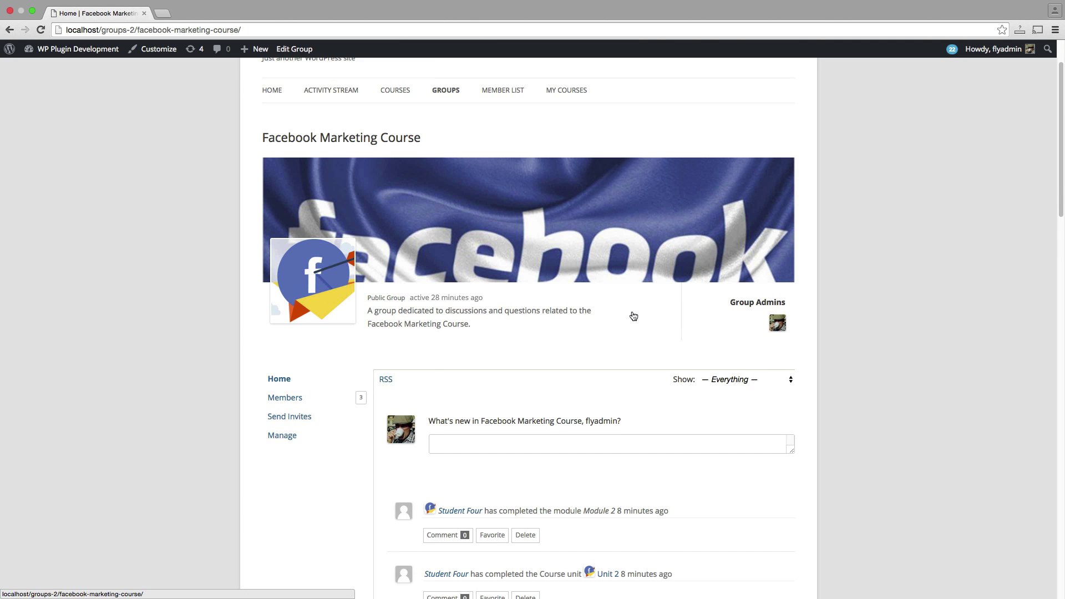
{"action": "scroll", "coordinate": [633, 315], "scroll_direction": "down", "scroll_amount": 2}
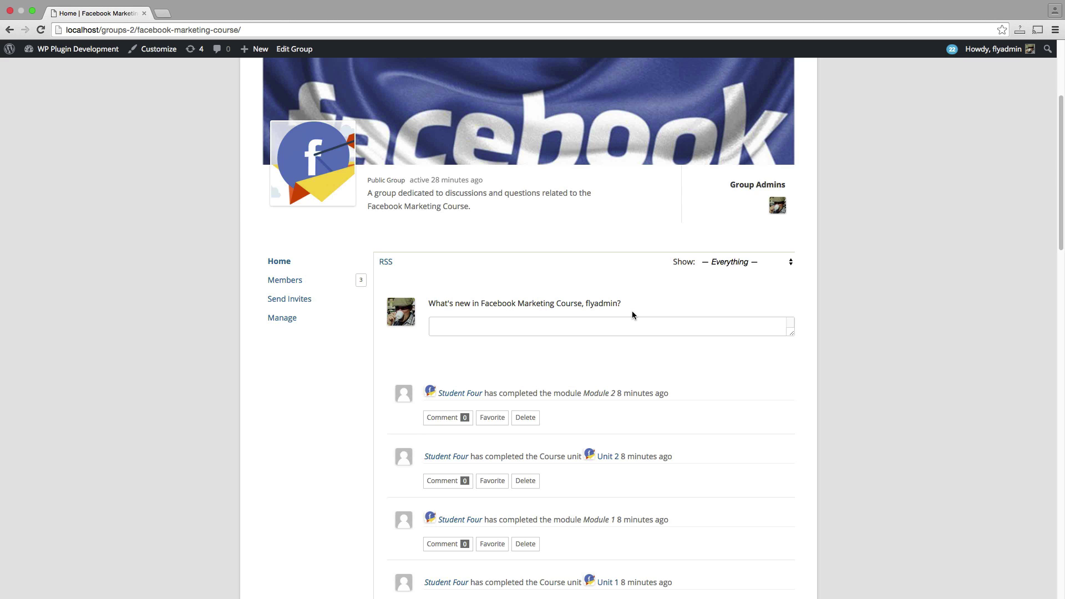
{"action": "scroll", "coordinate": [710, 328], "scroll_direction": "down", "scroll_amount": 4}
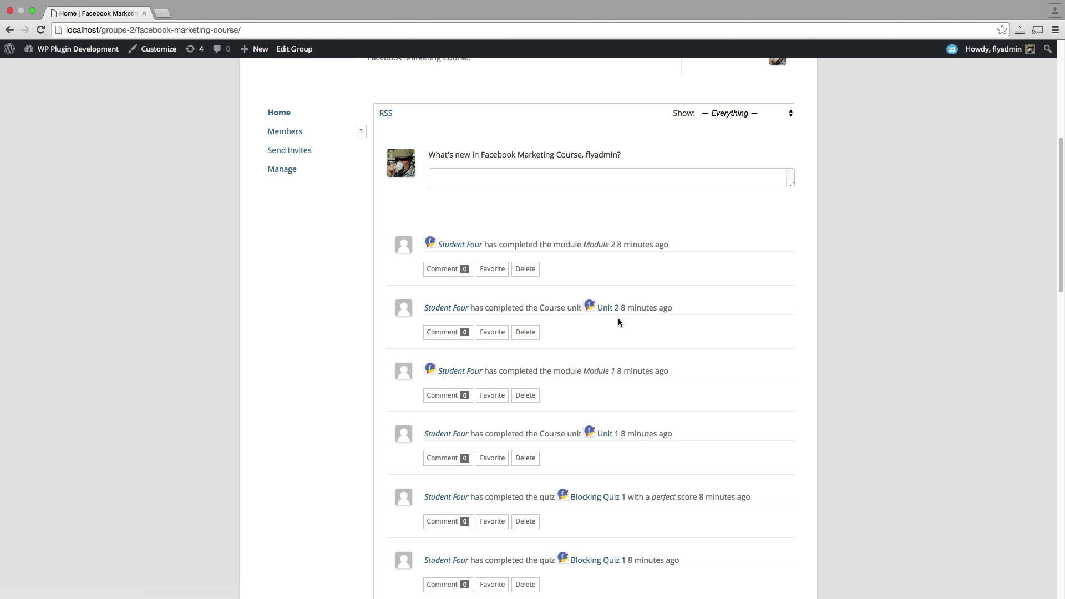
{"action": "scroll", "coordinate": [617, 348], "scroll_direction": "down", "scroll_amount": 2}
{"action": "scroll", "coordinate": [618, 342], "scroll_direction": "down", "scroll_amount": 2}
{"action": "scroll", "coordinate": [618, 342], "scroll_direction": "up", "scroll_amount": 4}
{"action": "scroll", "coordinate": [730, 346], "scroll_direction": "up", "scroll_amount": 4}
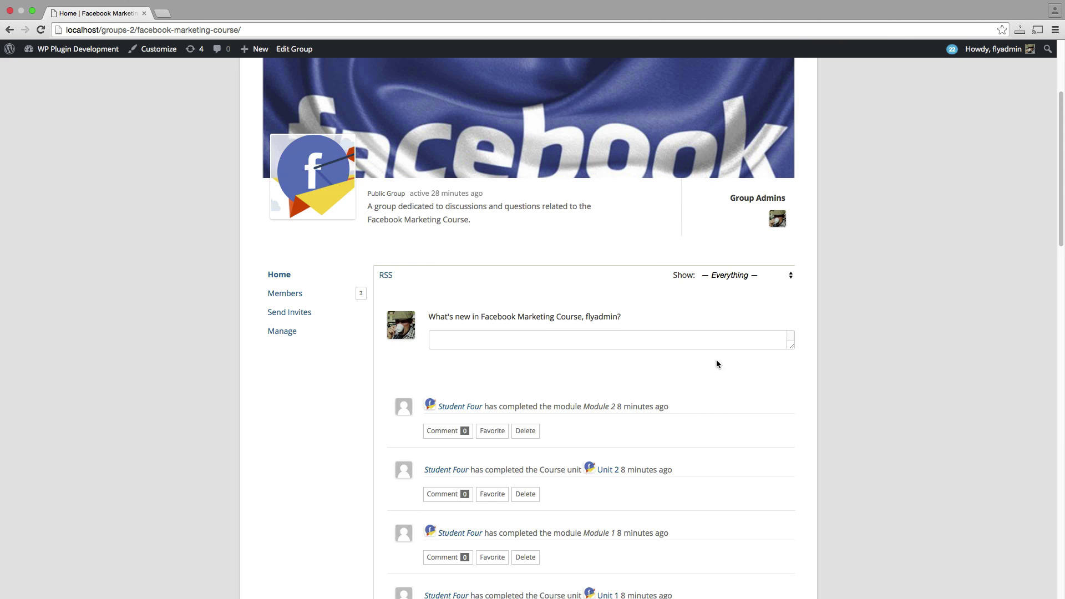
{"action": "scroll", "coordinate": [655, 397], "scroll_direction": "up", "scroll_amount": 5}
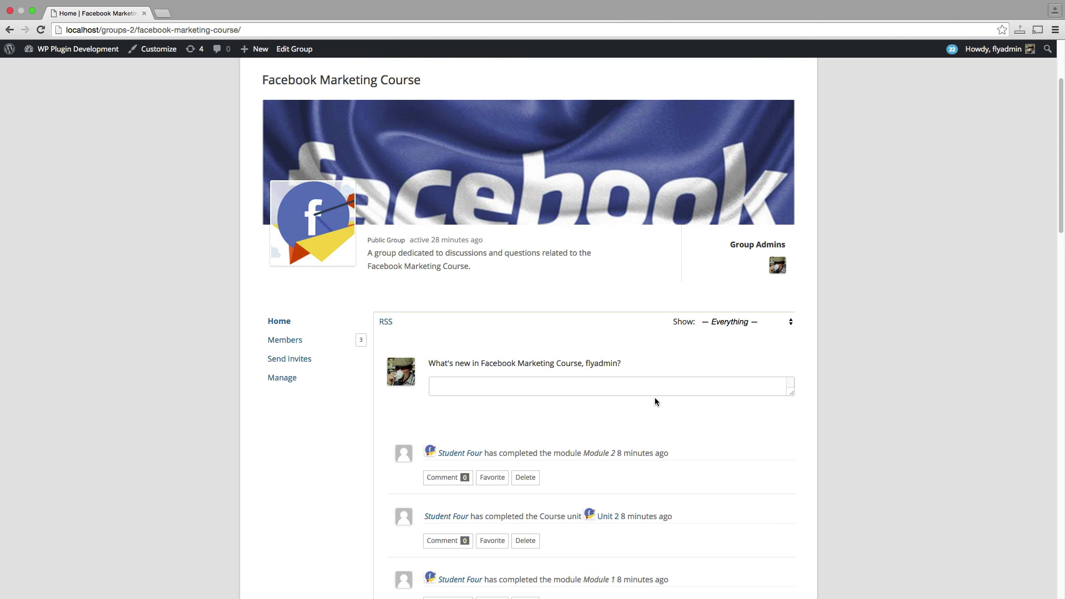
Step: Place the cursor in the group's 'What's new' update box and return to the page top
{"action": "scroll", "coordinate": [586, 301], "scroll_direction": "down", "scroll_amount": 2}
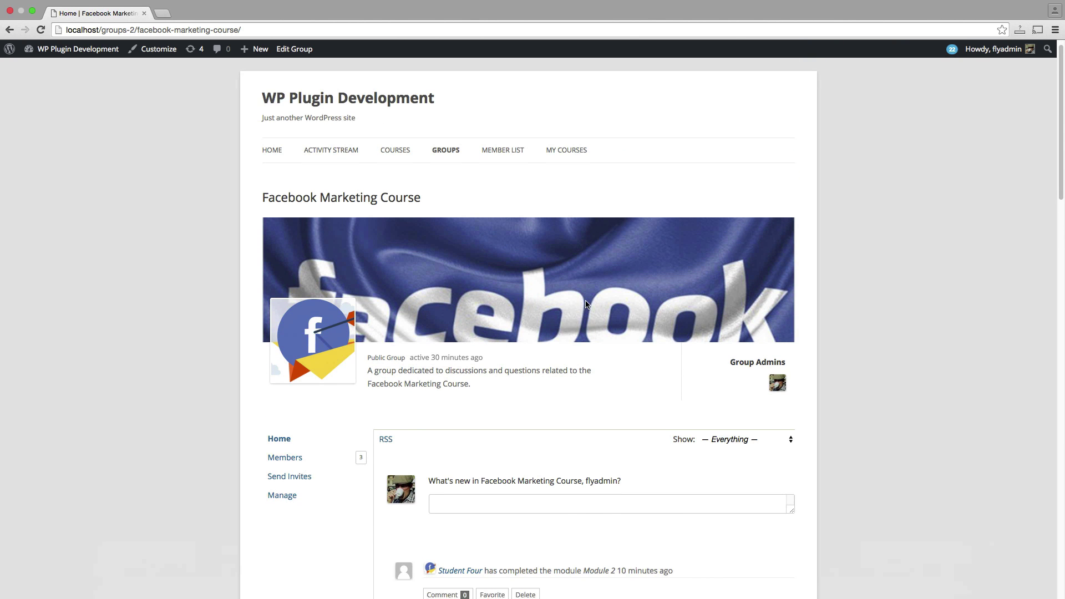
{"action": "scroll", "coordinate": [588, 302], "scroll_direction": "down", "scroll_amount": 3}
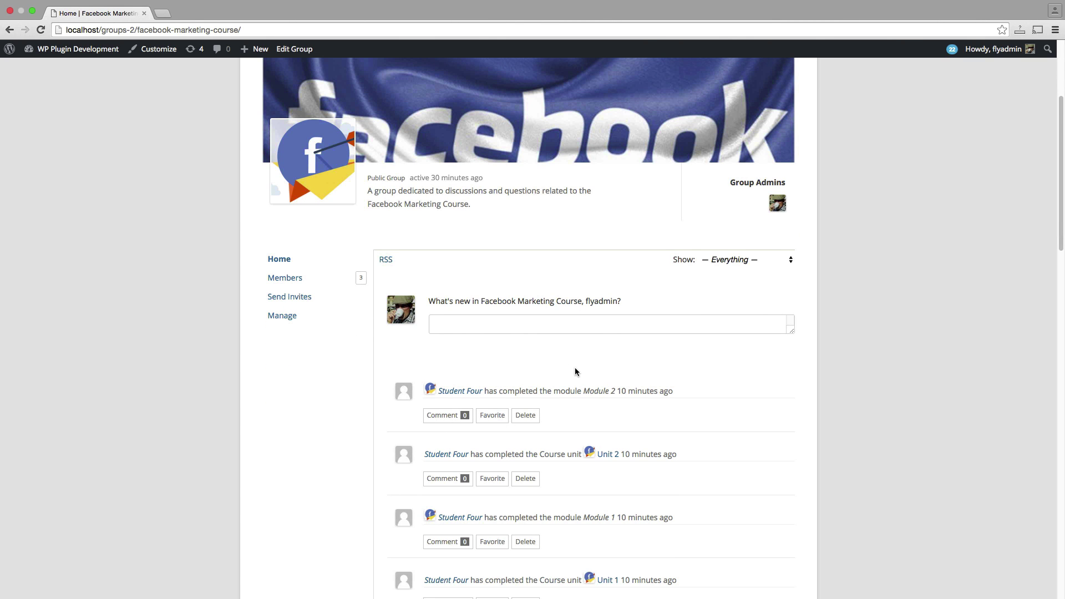
{"action": "scroll", "coordinate": [582, 369], "scroll_direction": "up", "scroll_amount": 1}
{"action": "left_click", "coordinate": [464, 340]}
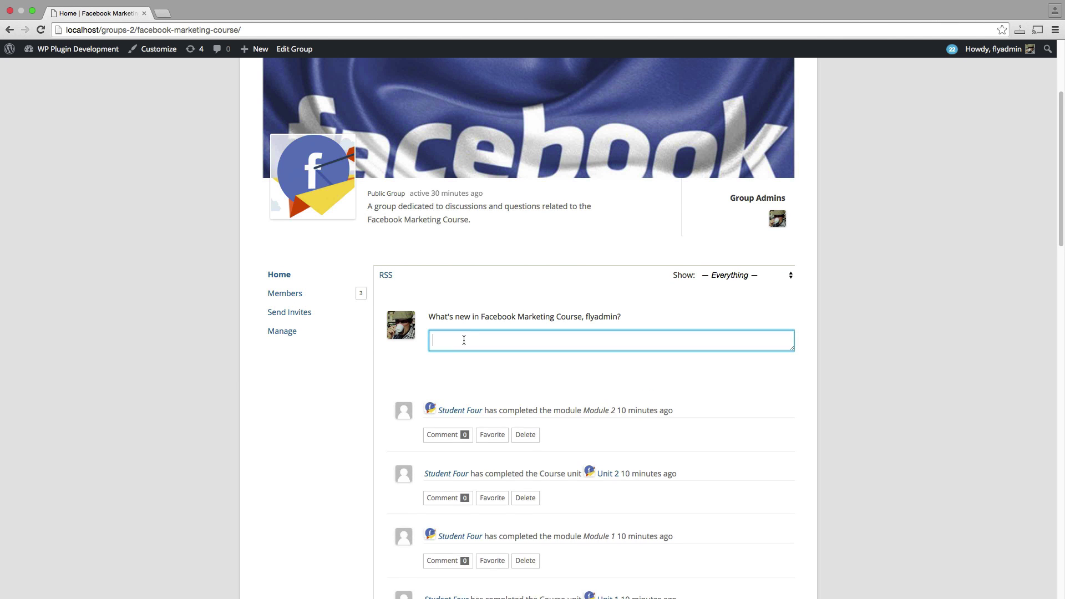
{"action": "scroll", "coordinate": [540, 404], "scroll_direction": "up", "scroll_amount": 4}
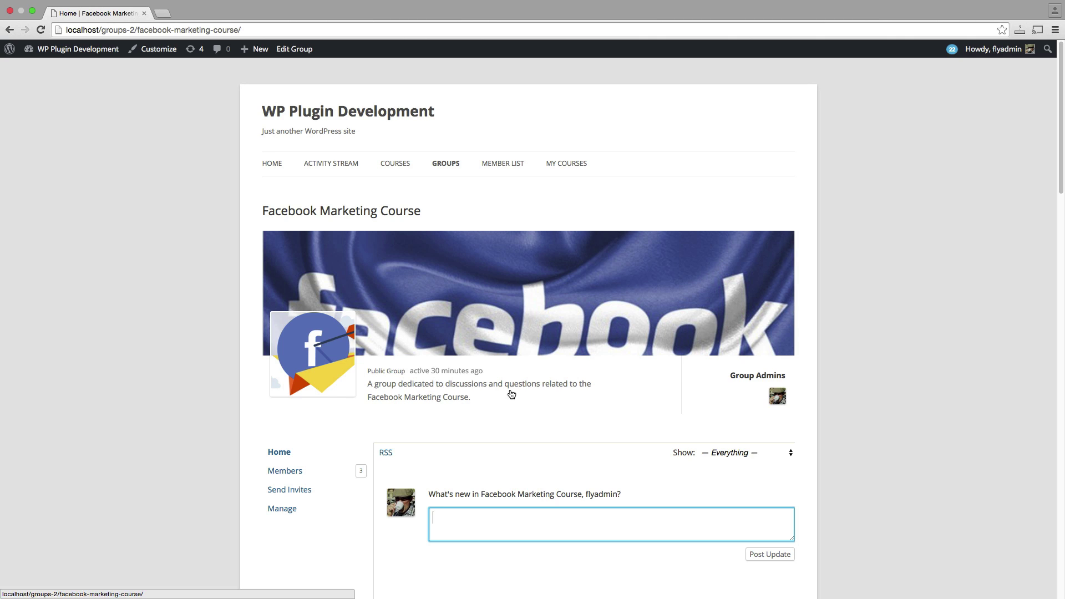
Step: Open the Member List and check the Filter By Course options without choosing one
{"action": "left_click", "coordinate": [504, 164]}
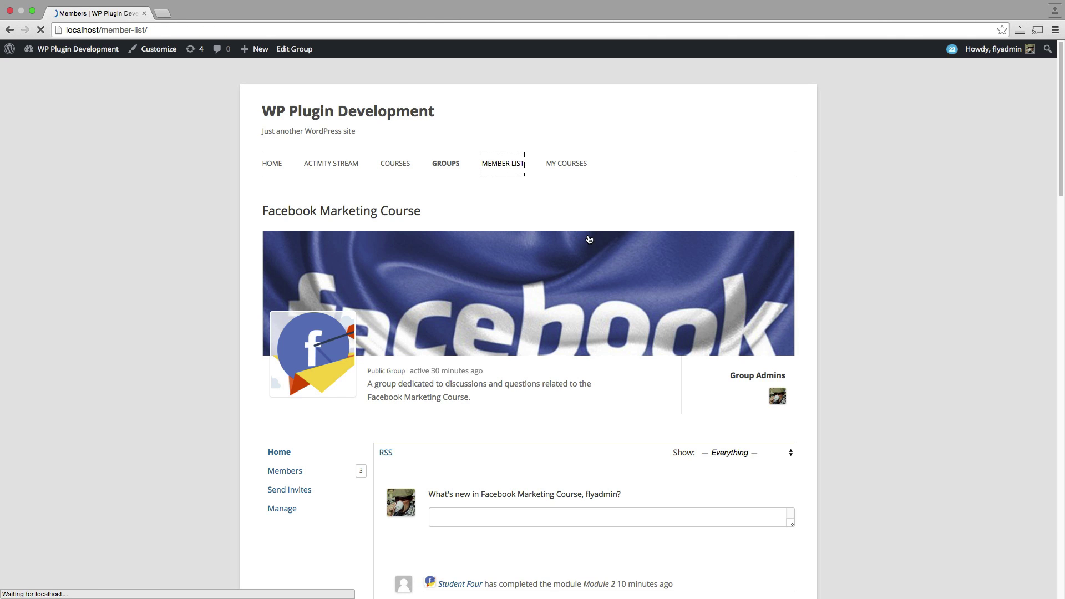
{"action": "scroll", "coordinate": [547, 284], "scroll_direction": "down", "scroll_amount": 2}
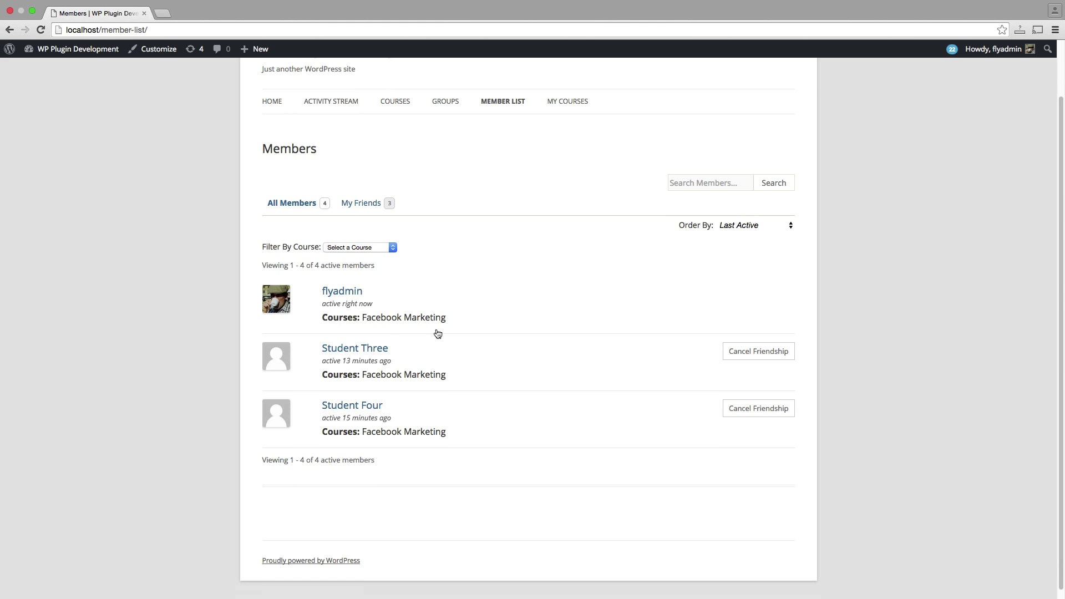
{"action": "left_click", "coordinate": [375, 248]}
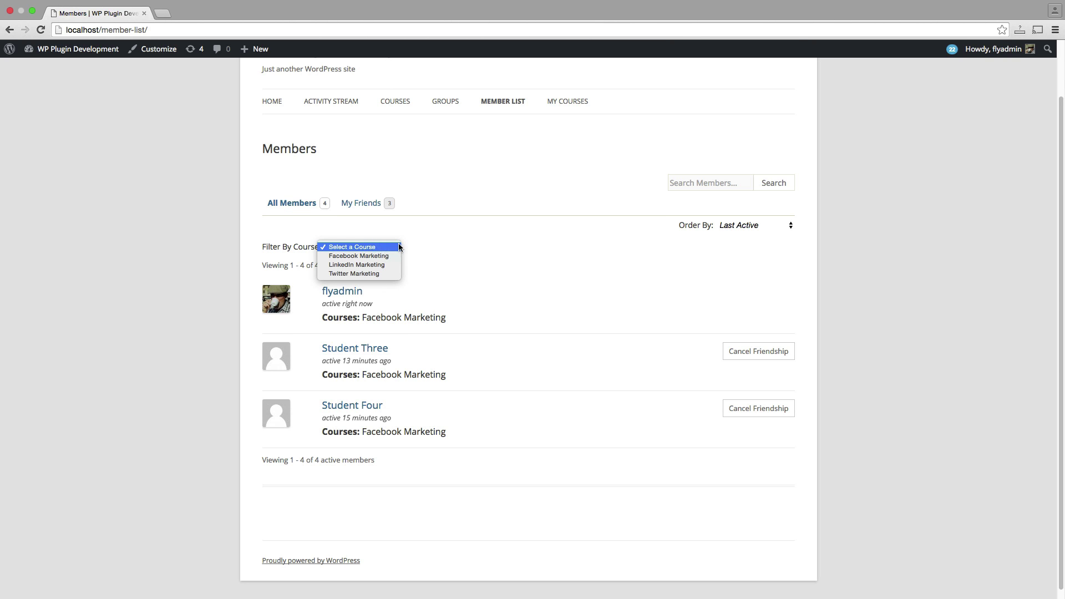
{"action": "left_click", "coordinate": [498, 251]}
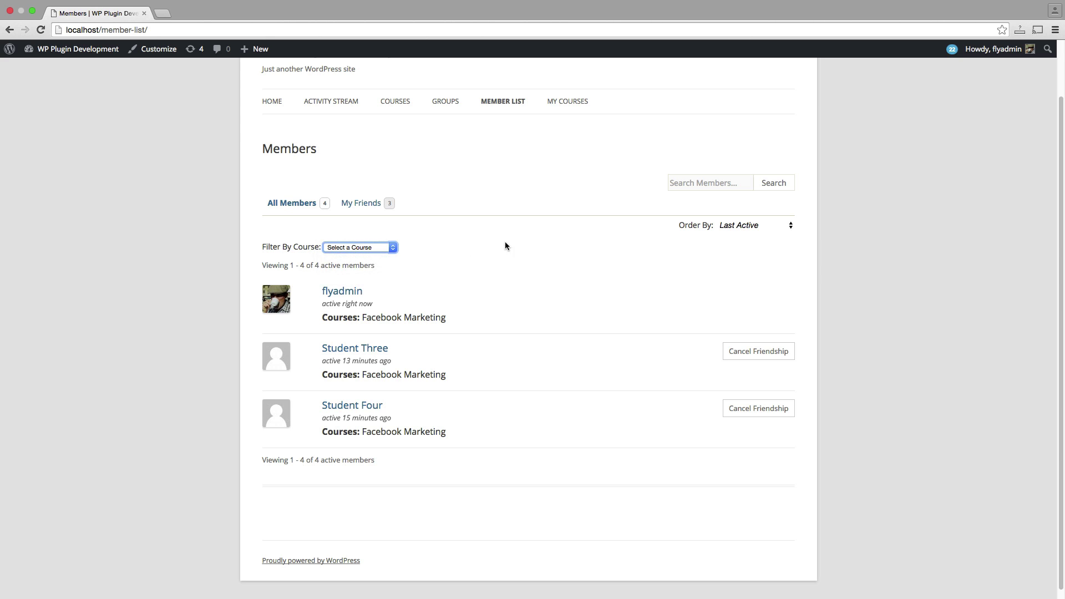
{"action": "left_click", "coordinate": [380, 350]}
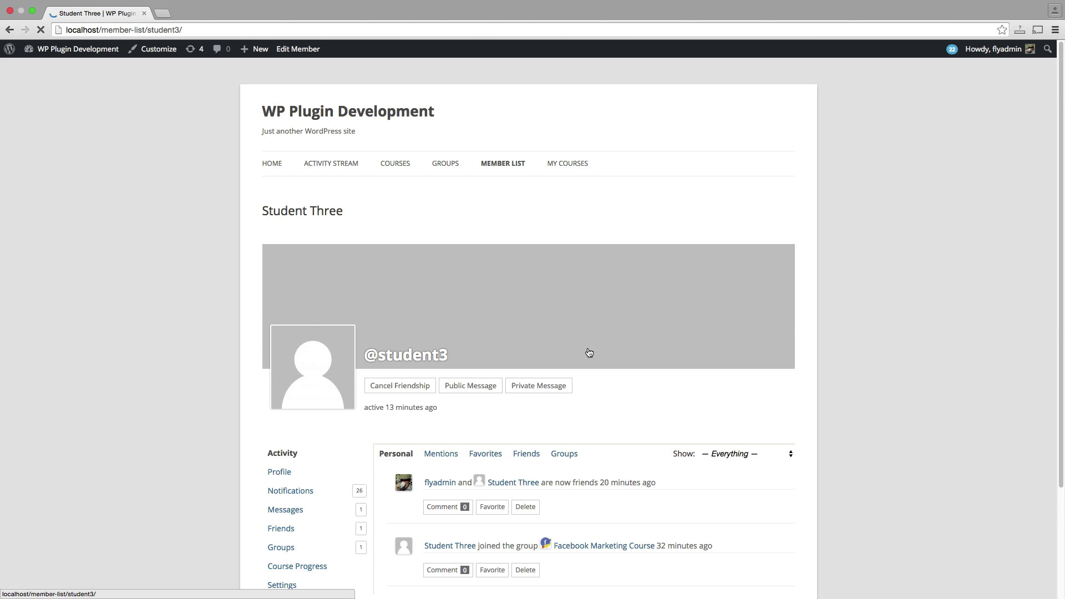
{"action": "scroll", "coordinate": [596, 352], "scroll_direction": "down", "scroll_amount": 5}
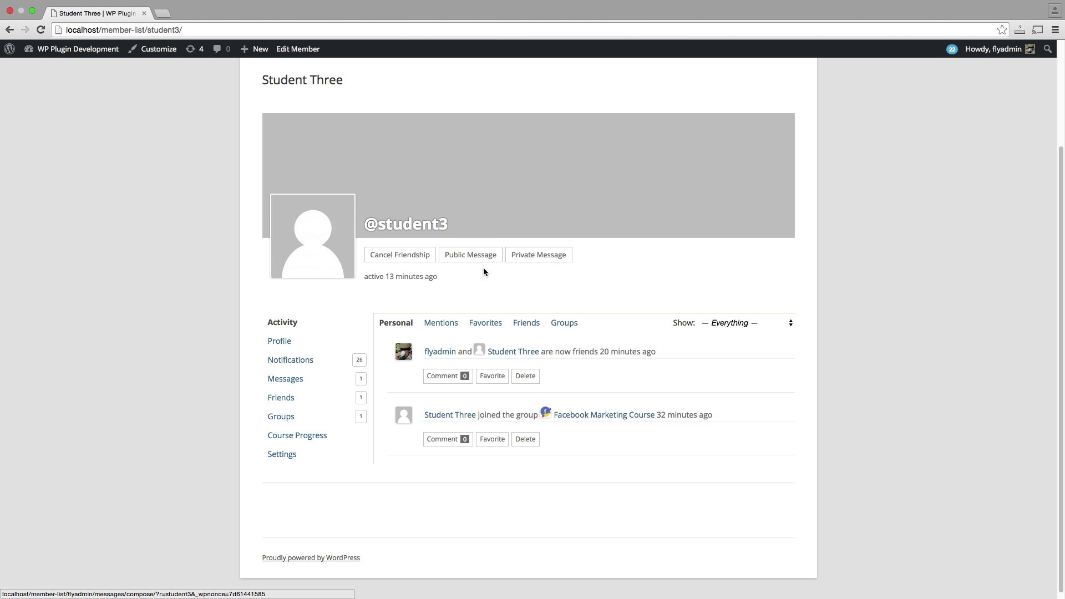
{"action": "left_click", "coordinate": [304, 347]}
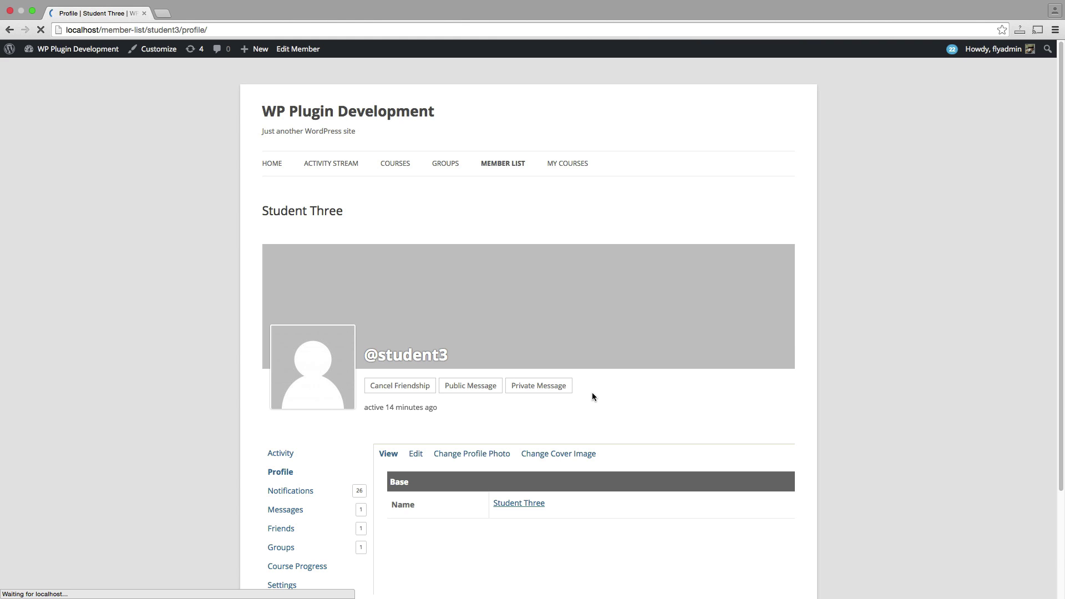
{"action": "scroll", "coordinate": [593, 395], "scroll_direction": "down", "scroll_amount": 3}
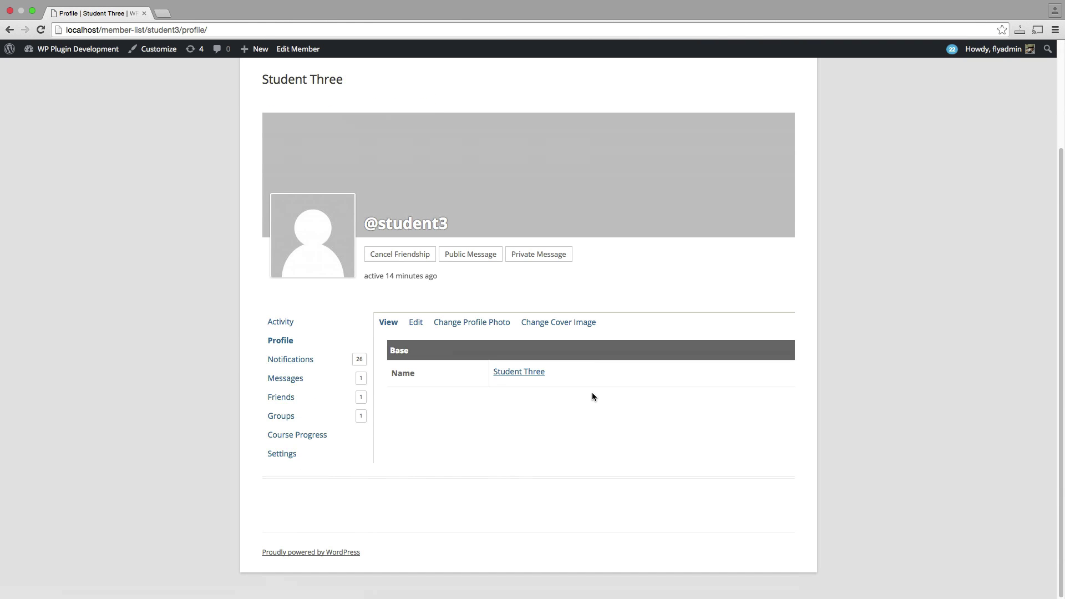
{"action": "left_click", "coordinate": [536, 374]}
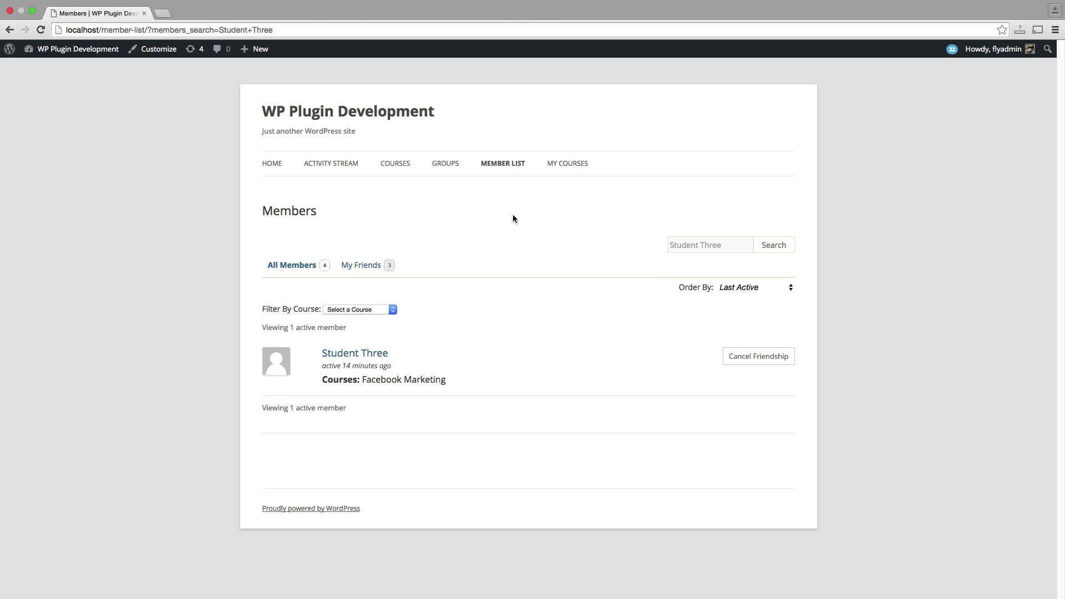
Step: Return to the full Member List and open the admin's profile activity feed
{"action": "left_click", "coordinate": [505, 165]}
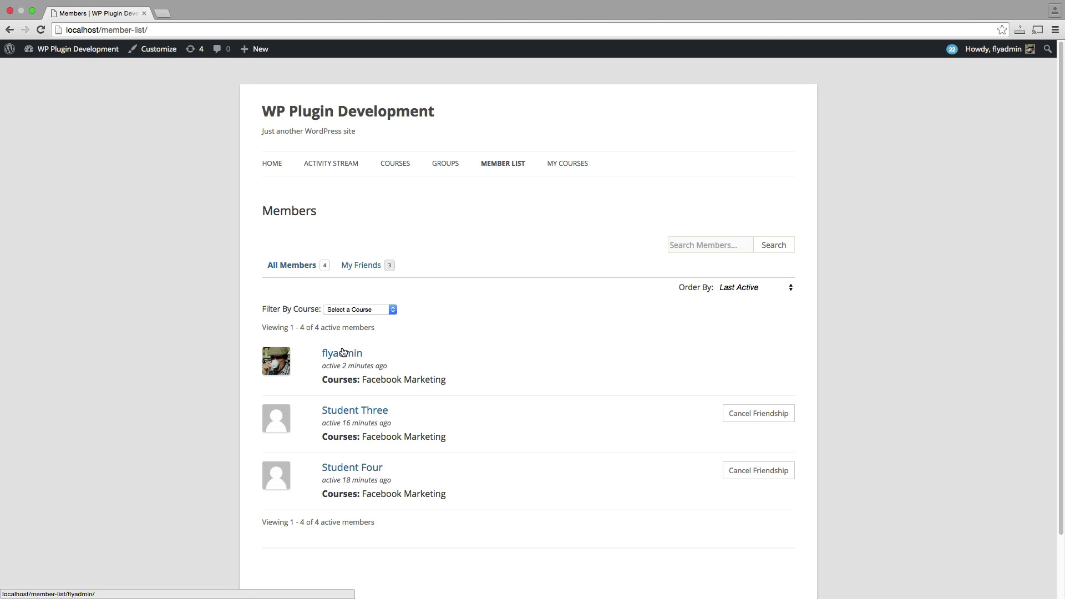
{"action": "left_click", "coordinate": [342, 354]}
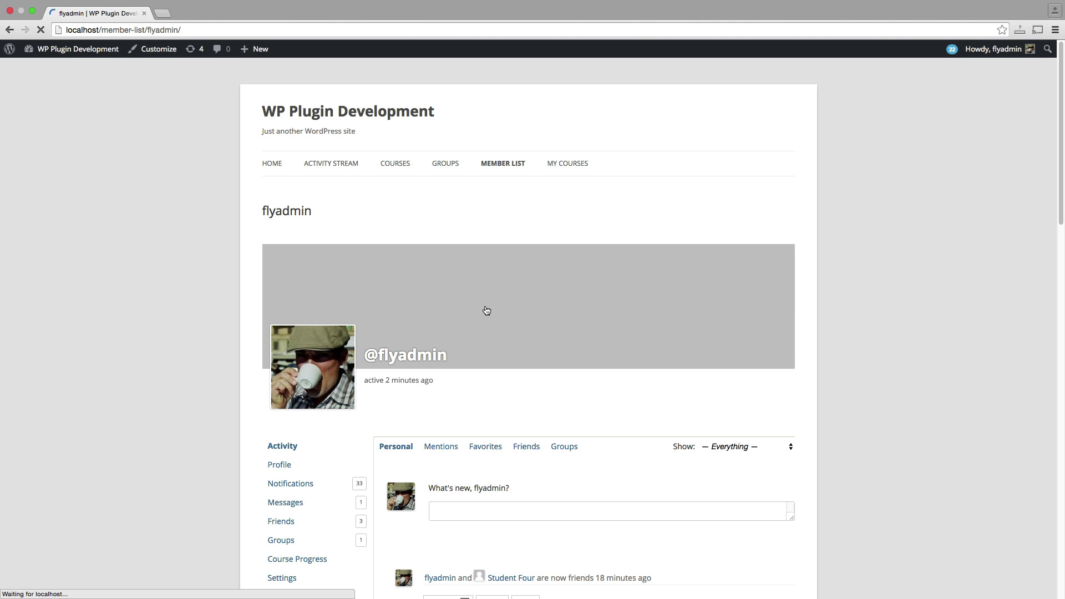
{"action": "scroll", "coordinate": [487, 307], "scroll_direction": "down", "scroll_amount": 2}
{"action": "scroll", "coordinate": [487, 307], "scroll_direction": "down", "scroll_amount": 6}
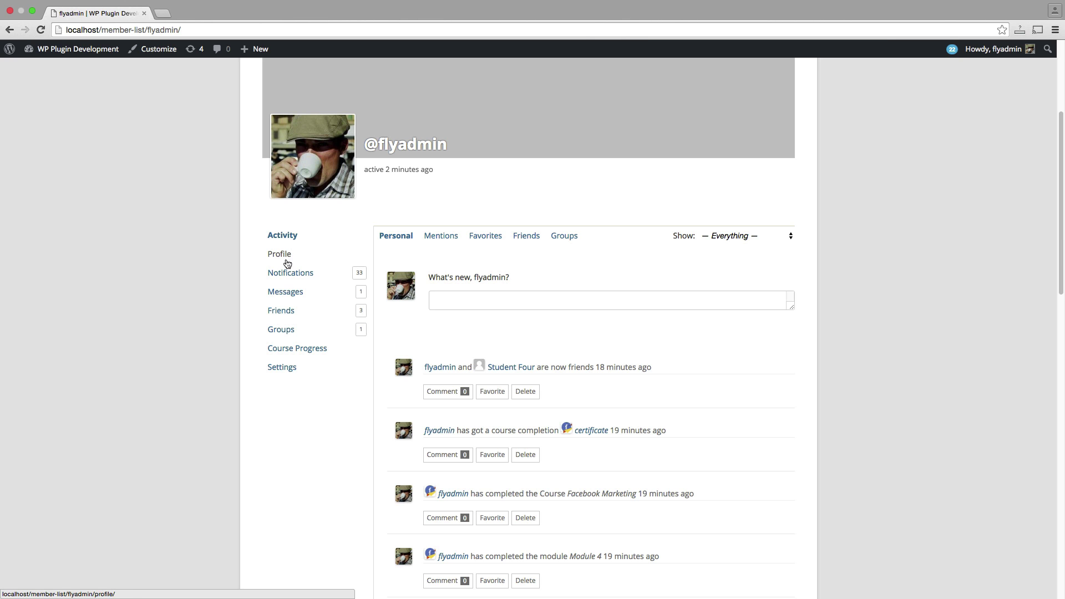
Step: Check the admin's Notifications and Messages profile tabs
{"action": "left_click", "coordinate": [302, 276]}
{"action": "scroll", "coordinate": [388, 286], "scroll_direction": "down", "scroll_amount": 5}
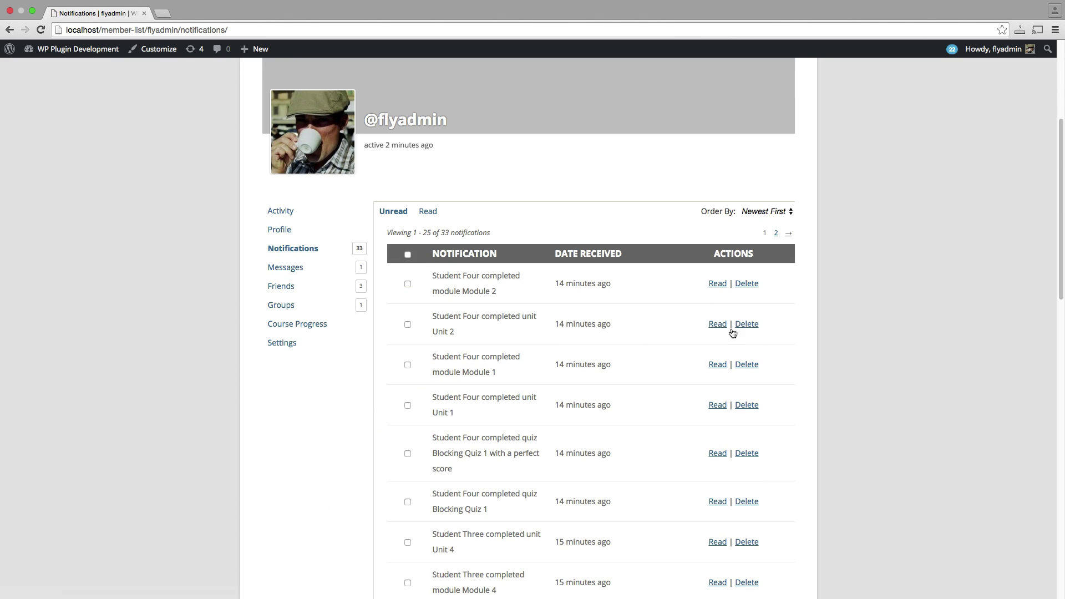
{"action": "left_click", "coordinate": [295, 267]}
{"action": "scroll", "coordinate": [587, 344], "scroll_direction": "down", "scroll_amount": 3}
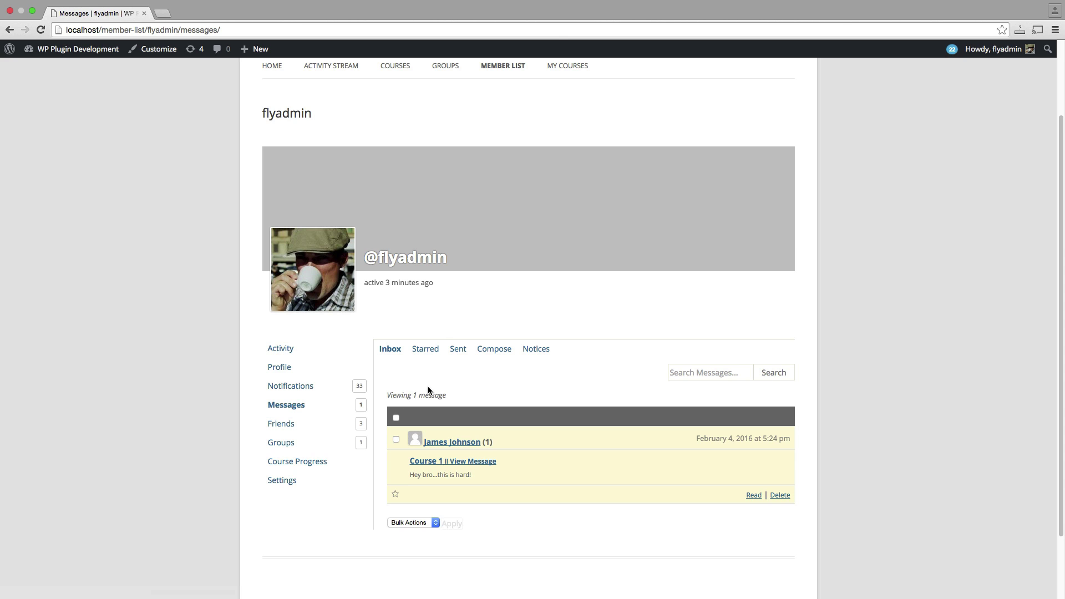
{"action": "scroll", "coordinate": [452, 376], "scroll_direction": "down", "scroll_amount": 2}
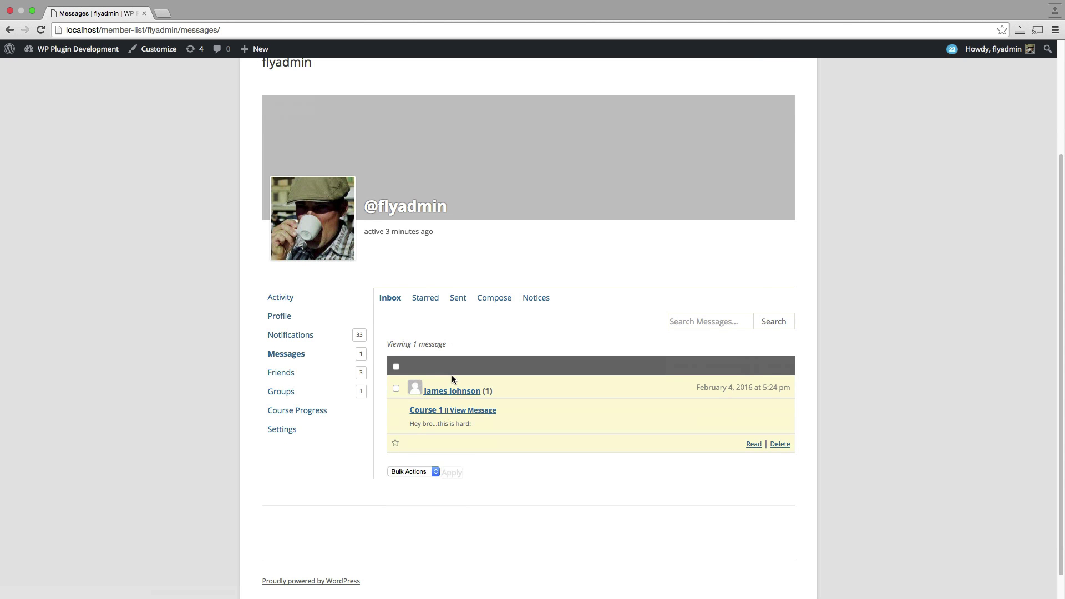
Step: Review the admin's Friends and Groups, then open Course Progress showing Facebook Marketing at 0%
{"action": "left_click", "coordinate": [292, 375]}
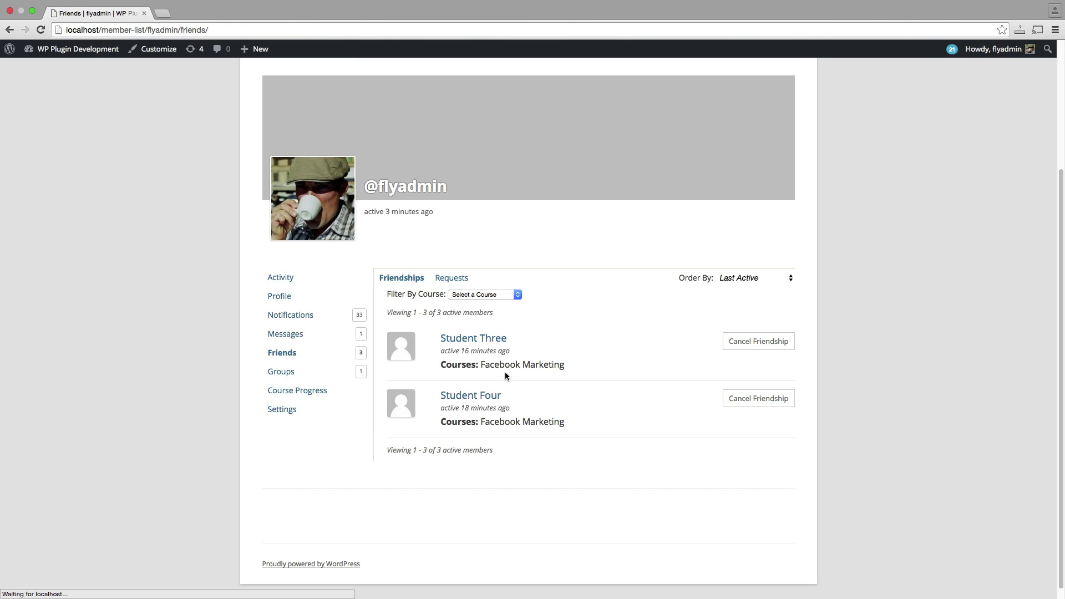
{"action": "left_click", "coordinate": [292, 364]}
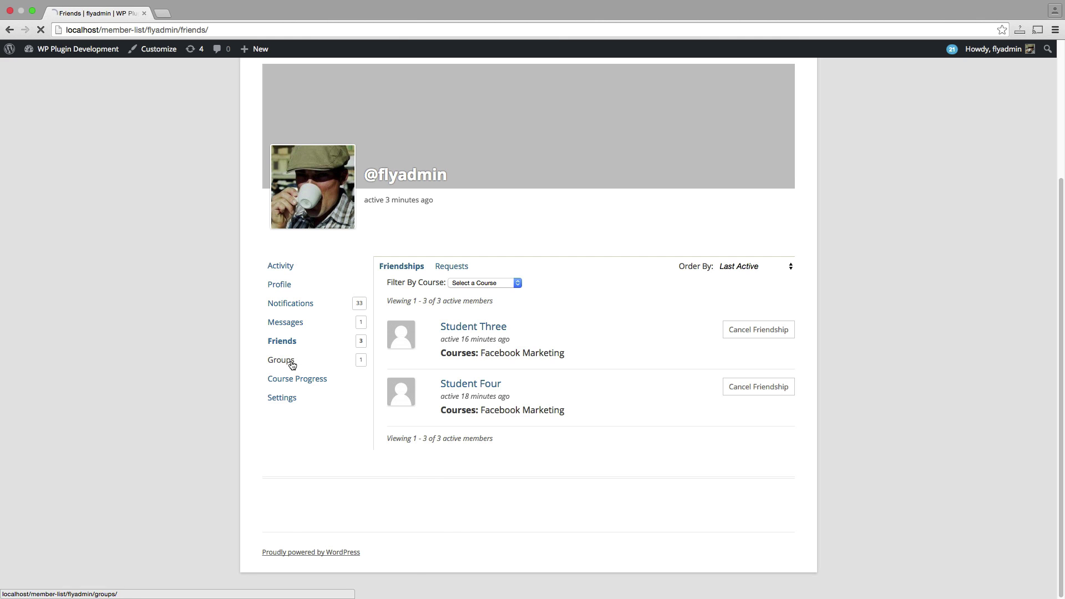
{"action": "scroll", "coordinate": [575, 369], "scroll_direction": "down", "scroll_amount": 3}
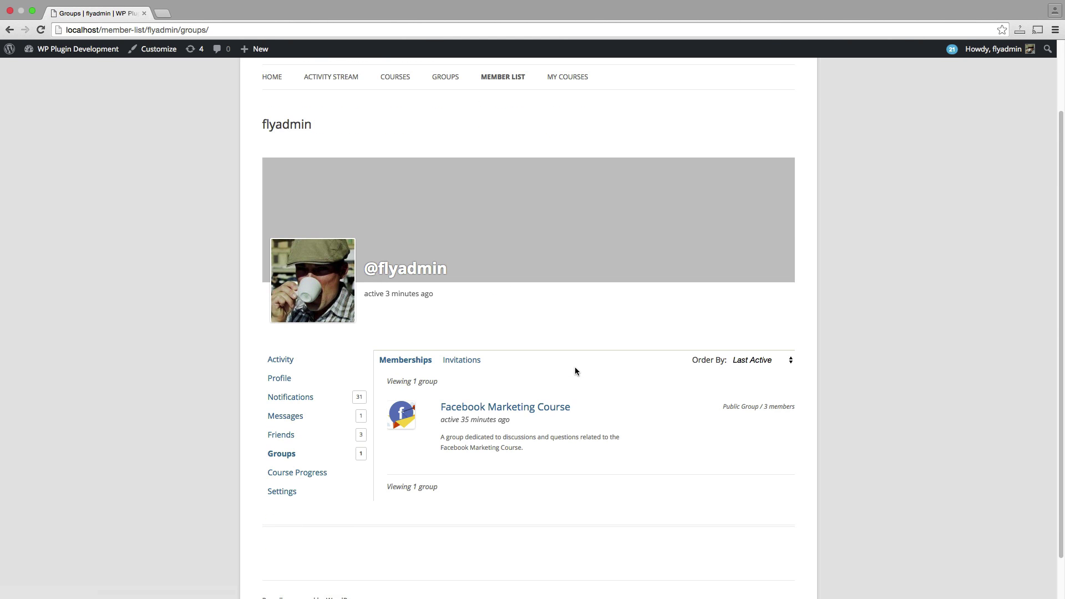
{"action": "scroll", "coordinate": [575, 372], "scroll_direction": "down", "scroll_amount": 1}
{"action": "scroll", "coordinate": [476, 428], "scroll_direction": "down", "scroll_amount": 1}
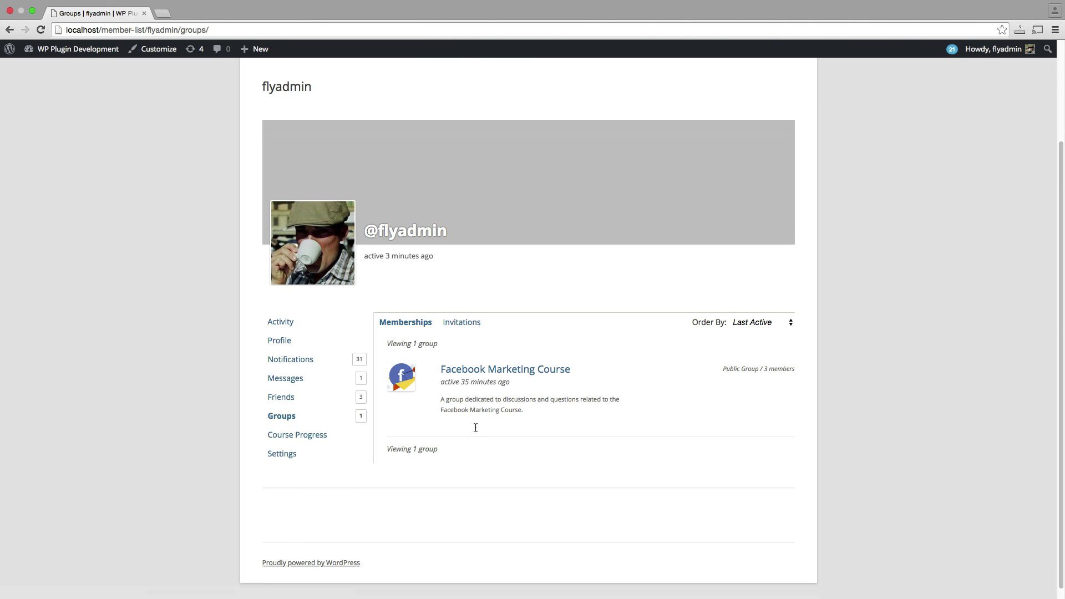
{"action": "scroll", "coordinate": [475, 428], "scroll_direction": "down", "scroll_amount": 1}
{"action": "left_click", "coordinate": [306, 430]}
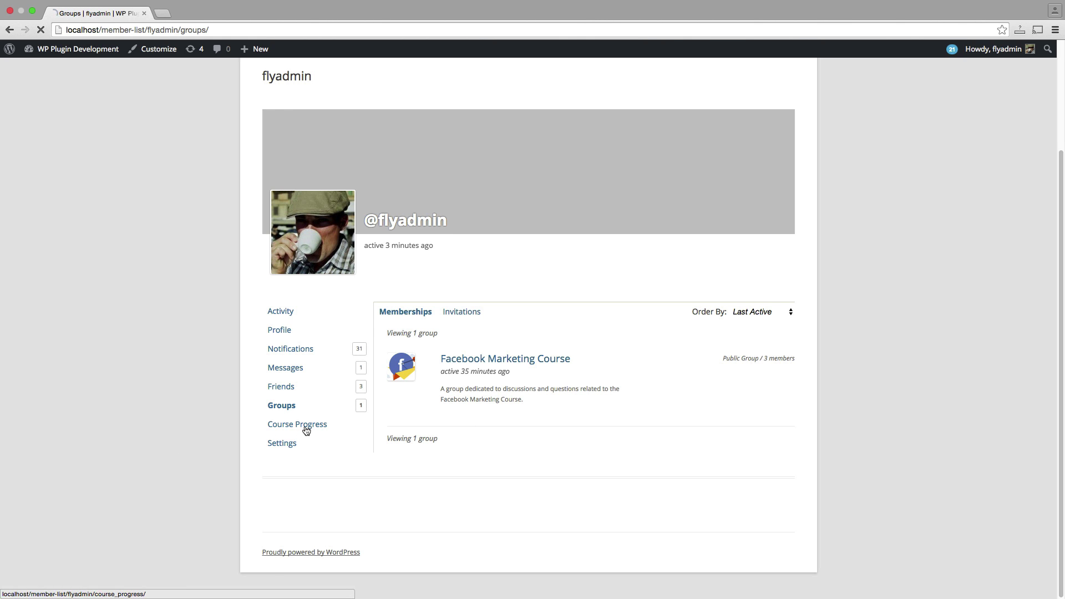
Step: Expand Facebook Marketing's Modules 1–4 and open Module 1's Unit 1 with Blocking Quiz 1
{"action": "scroll", "coordinate": [678, 391], "scroll_direction": "down", "scroll_amount": 5}
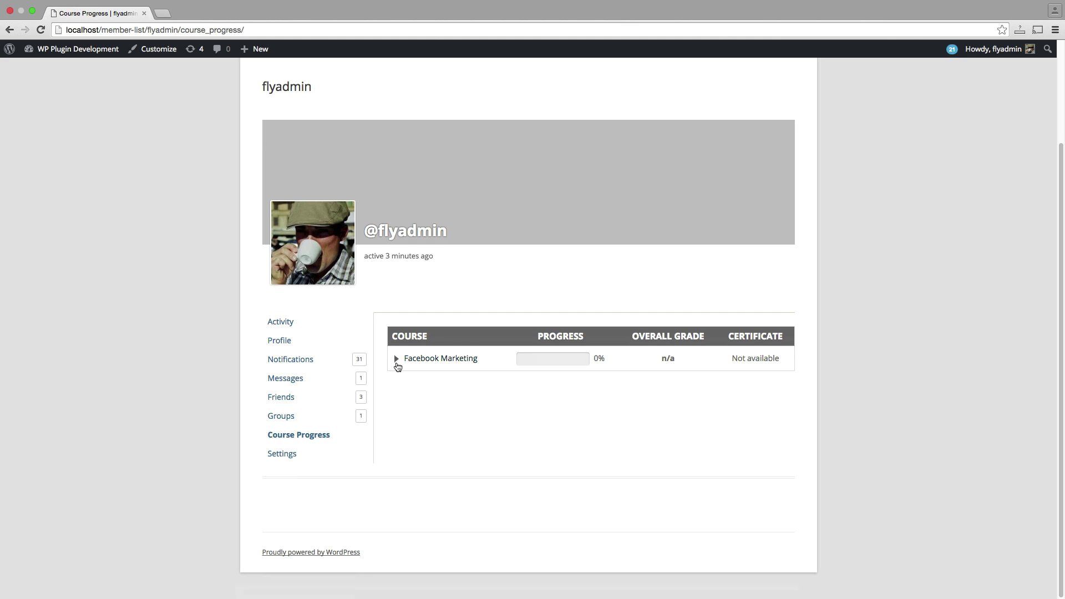
{"action": "left_click", "coordinate": [397, 359]}
{"action": "scroll", "coordinate": [511, 393], "scroll_direction": "down", "scroll_amount": 1}
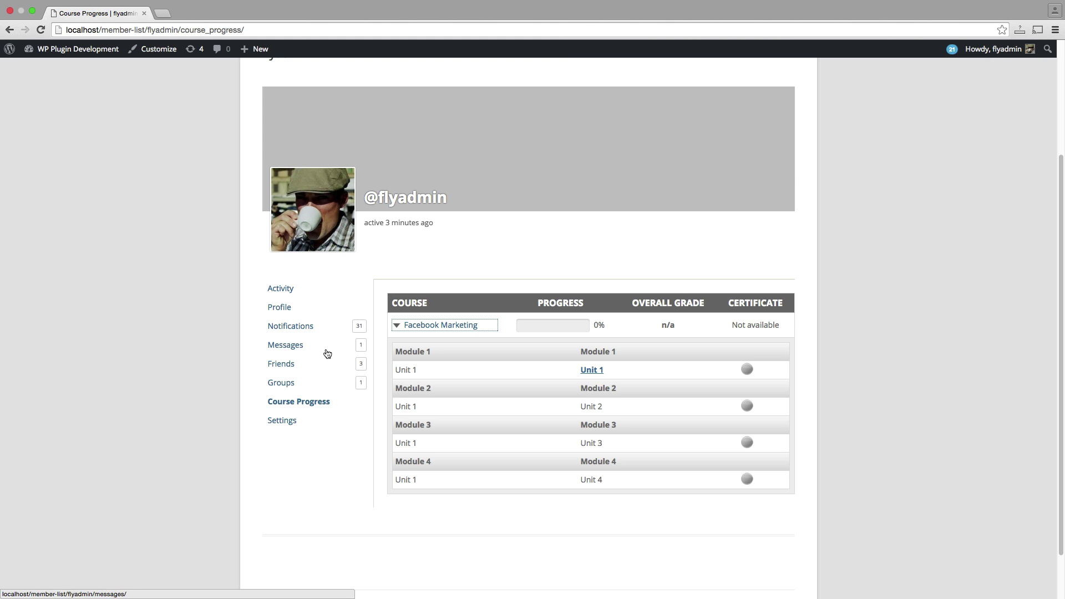
{"action": "left_click", "coordinate": [593, 371]}
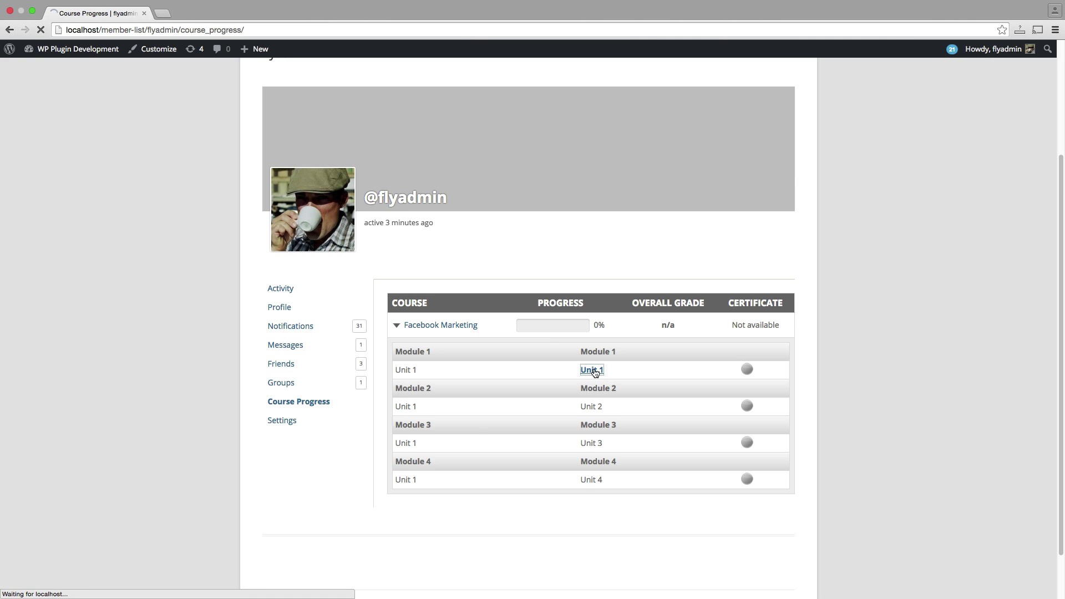